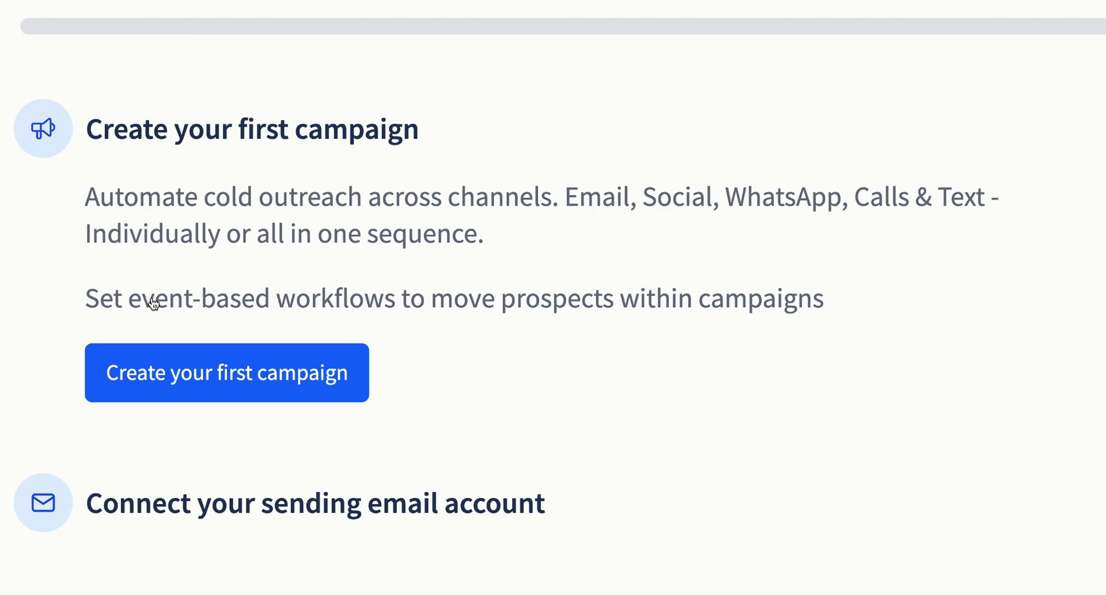
Create the first campaign to open a new campaign draft at the content step
{"action": "left_click", "coordinate": [241, 380]}
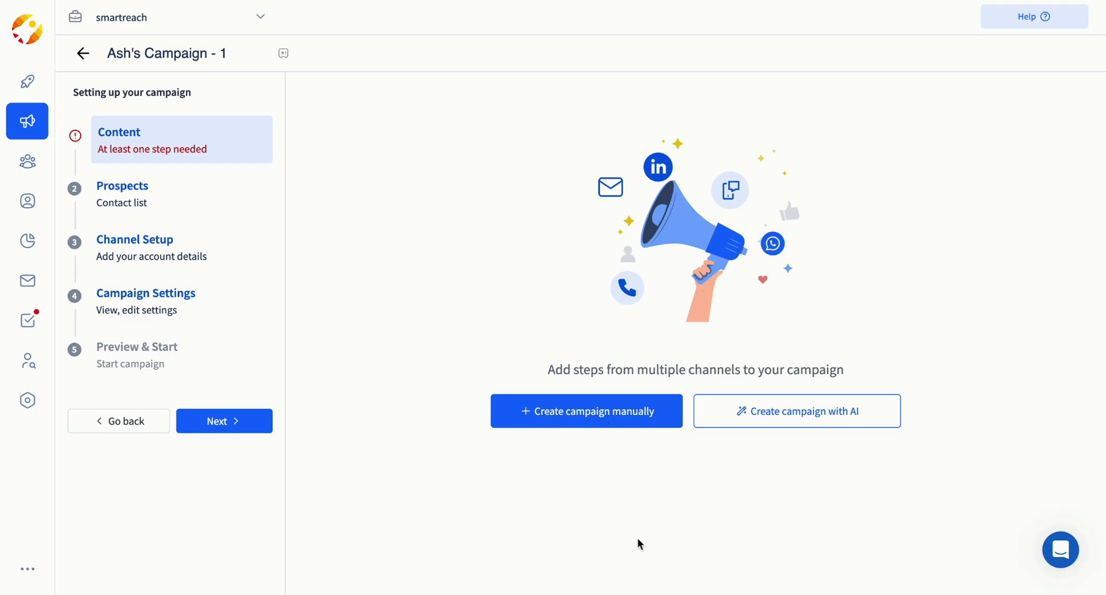
In the AI campaign prompt, set the prospects to sales representatives
{"action": "left_click", "coordinate": [768, 423]}
{"action": "left_click", "coordinate": [483, 194]}
{"action": "scroll", "coordinate": [487, 271], "scroll_direction": "up", "scroll_amount": 5}
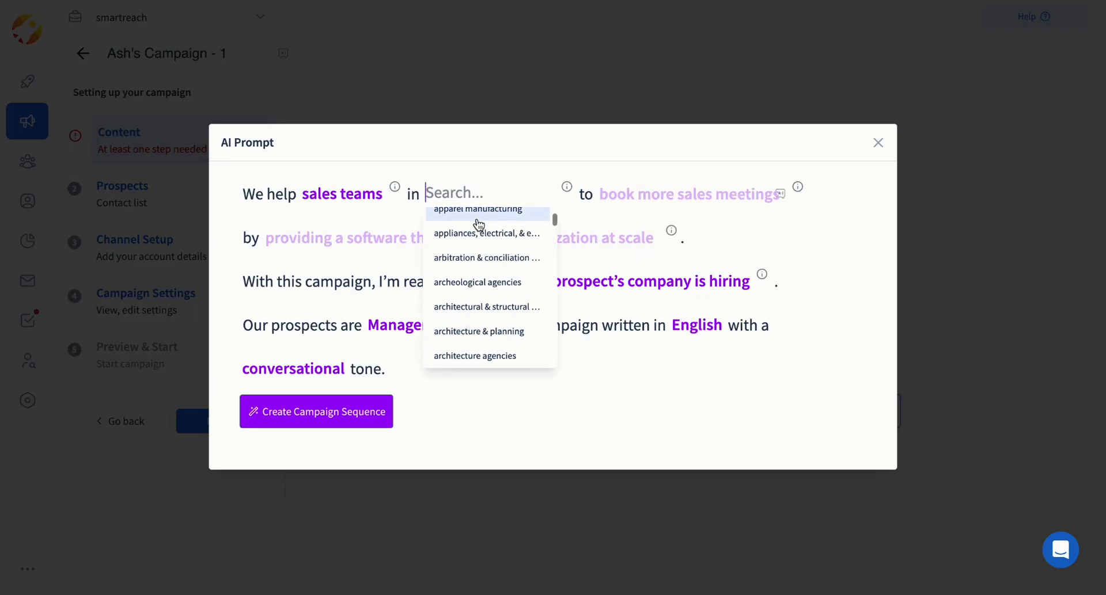
{"action": "left_click", "coordinate": [337, 190]}
{"action": "left_click", "coordinate": [354, 254]}
Enter outcome 'Book meetings & get replies', the sales engagement software help text, and the specific-topic reason, then generate
{"action": "left_click", "coordinate": [743, 193]}
{"action": "type", "text": "B"}
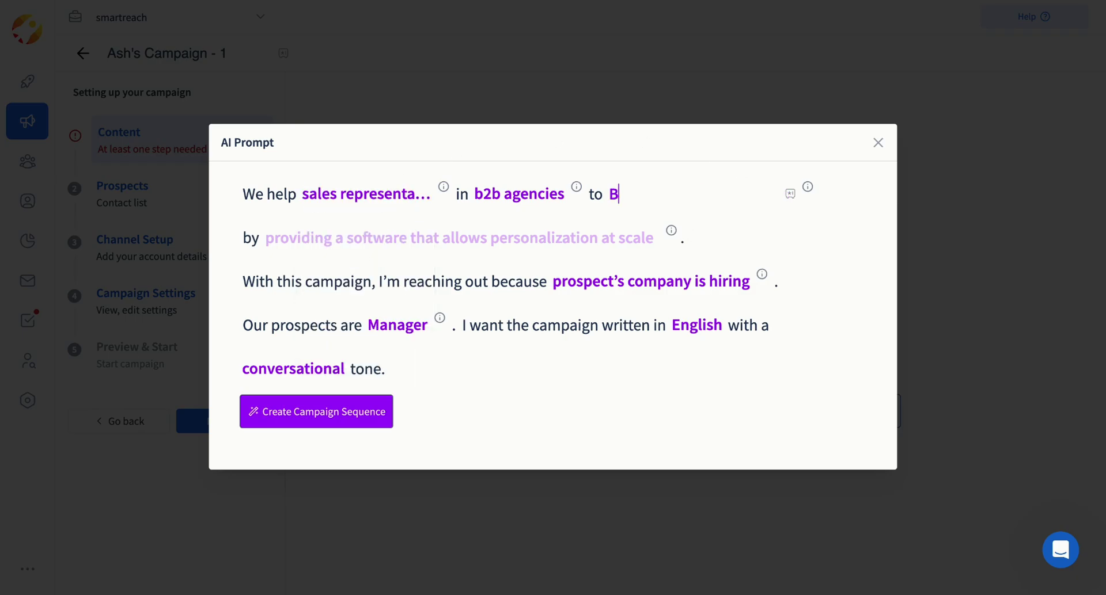
{"action": "type", "text": "ook meetings & get replies"}
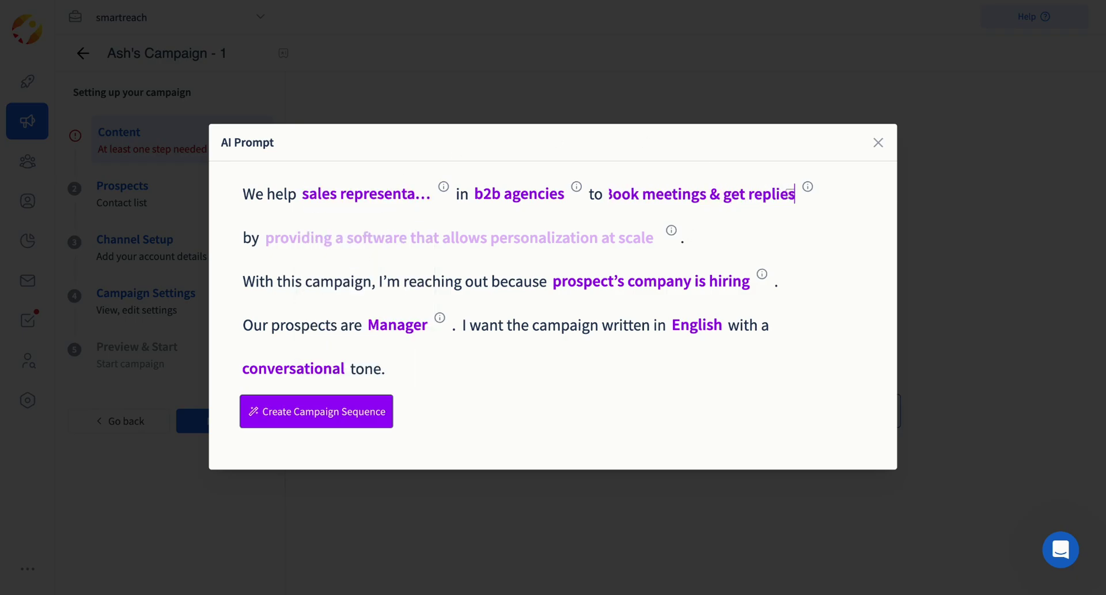
{"action": "key", "text": "Tab"}
{"action": "type", "text": "Providing sal"}
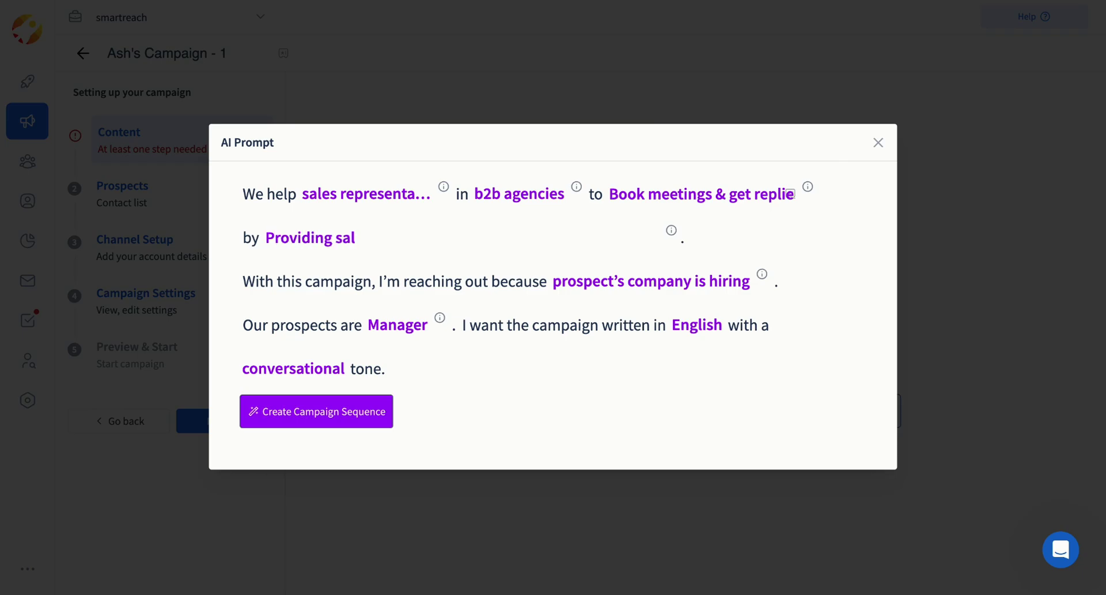
{"action": "type", "text": "es engagement software"}
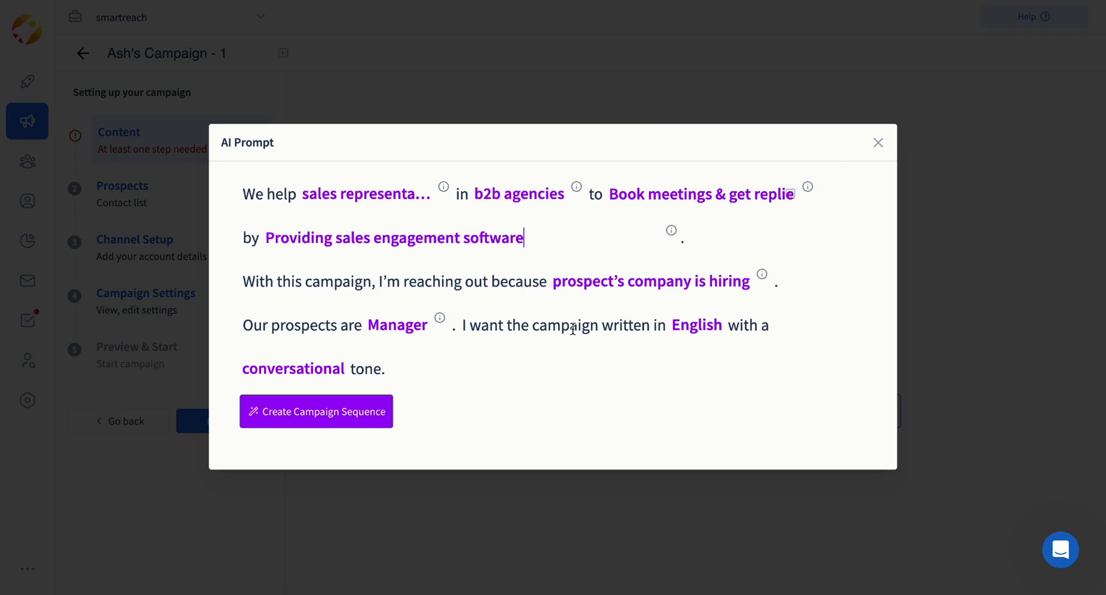
{"action": "left_click", "coordinate": [662, 278]}
{"action": "scroll", "coordinate": [631, 365], "scroll_direction": "down", "scroll_amount": 2}
{"action": "left_click", "coordinate": [624, 390]}
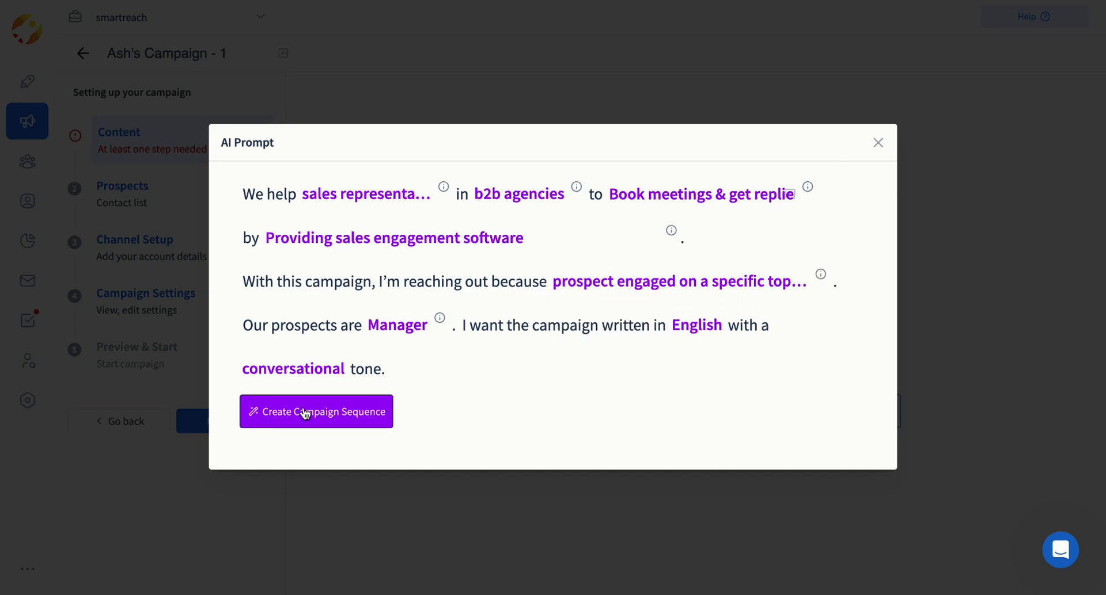
{"action": "left_click", "coordinate": [305, 412]}
Review the automatic and manual step types in the step chooser, then close it
{"action": "left_click", "coordinate": [583, 418]}
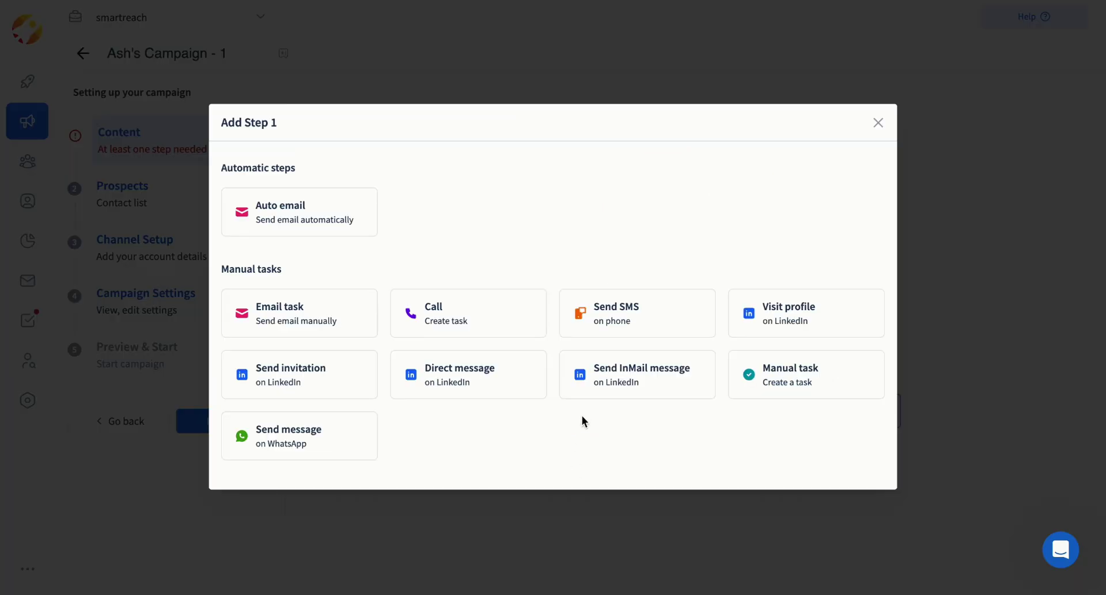
{"action": "left_click_drag", "start_coordinate": [219, 168], "coordinate": [283, 170]}
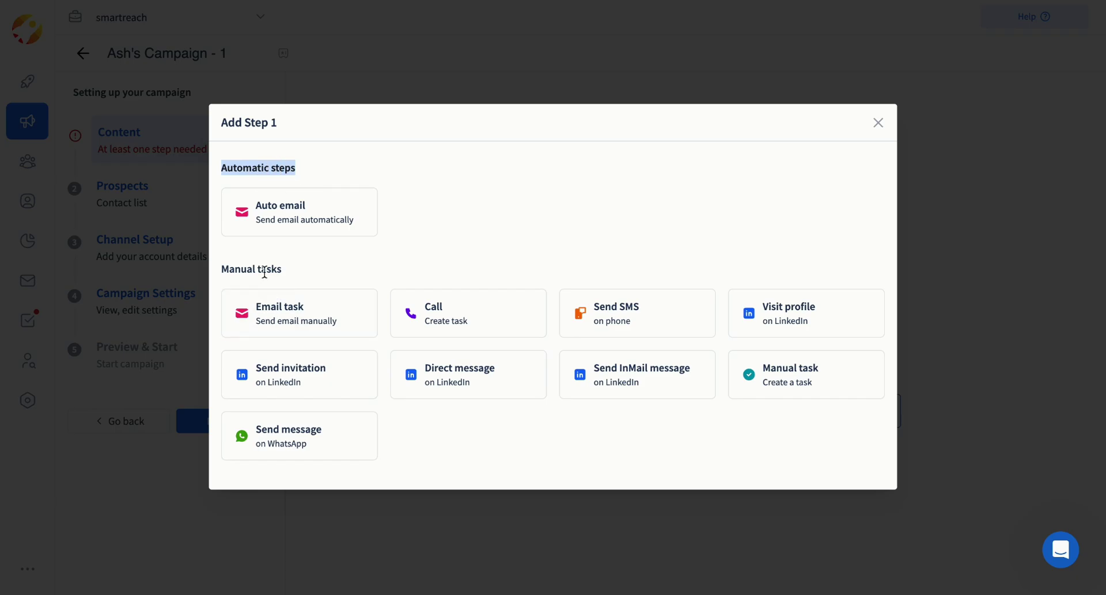
{"action": "left_click_drag", "start_coordinate": [222, 268], "coordinate": [282, 269]}
{"action": "left_click", "coordinate": [350, 264]}
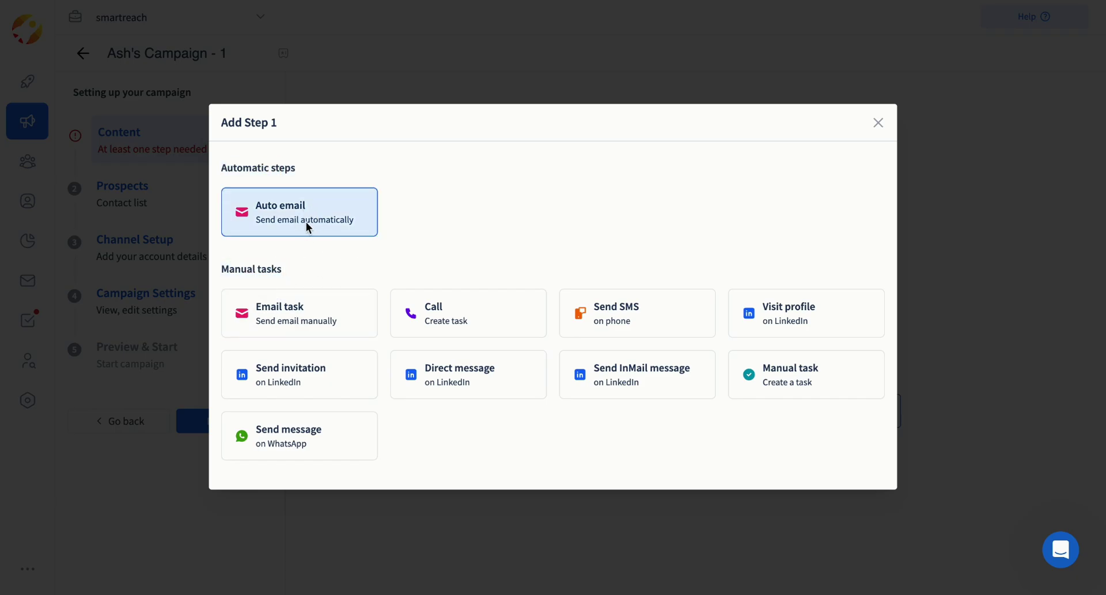
{"action": "left_click", "coordinate": [876, 123]}
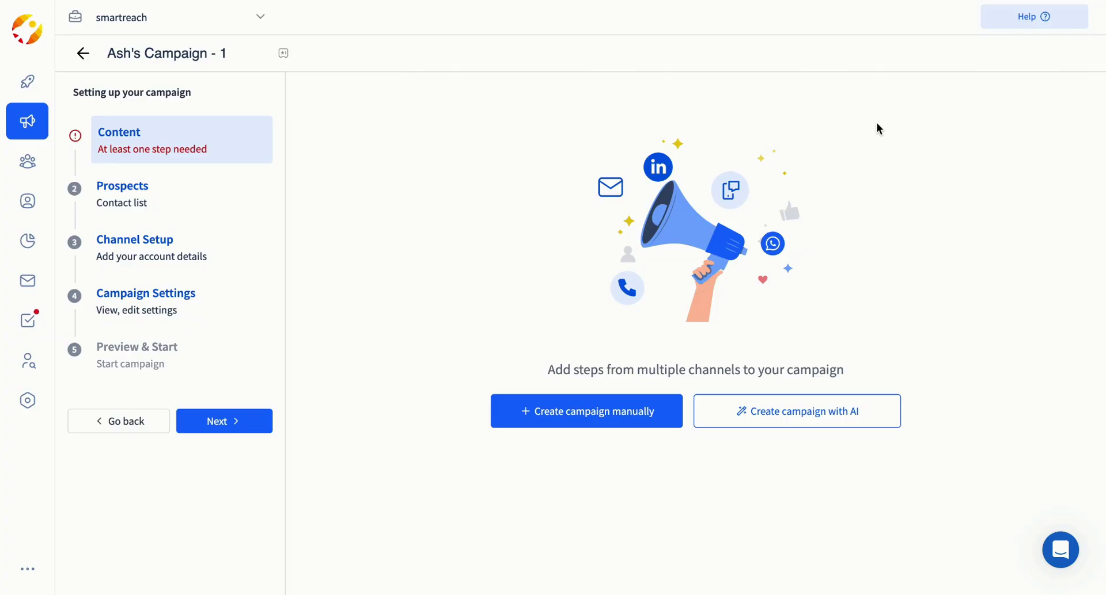
Add an auto email as Step 1 with subject '{{company}}, emails going to spam'
{"action": "mouse_move", "coordinate": [44, 290]}
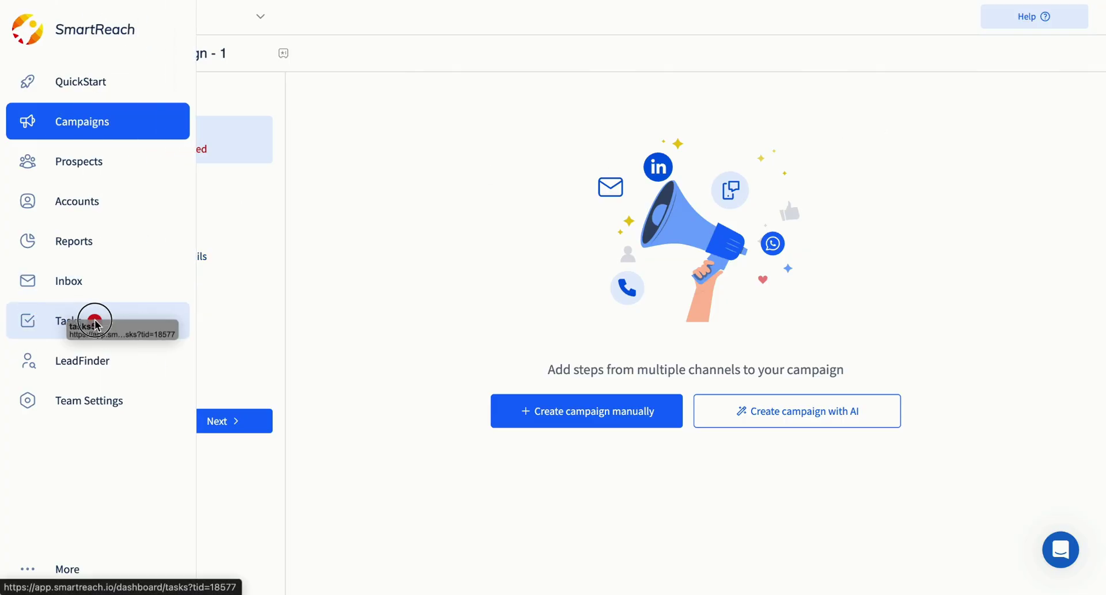
{"action": "left_click", "coordinate": [550, 409]}
{"action": "left_click", "coordinate": [272, 207]}
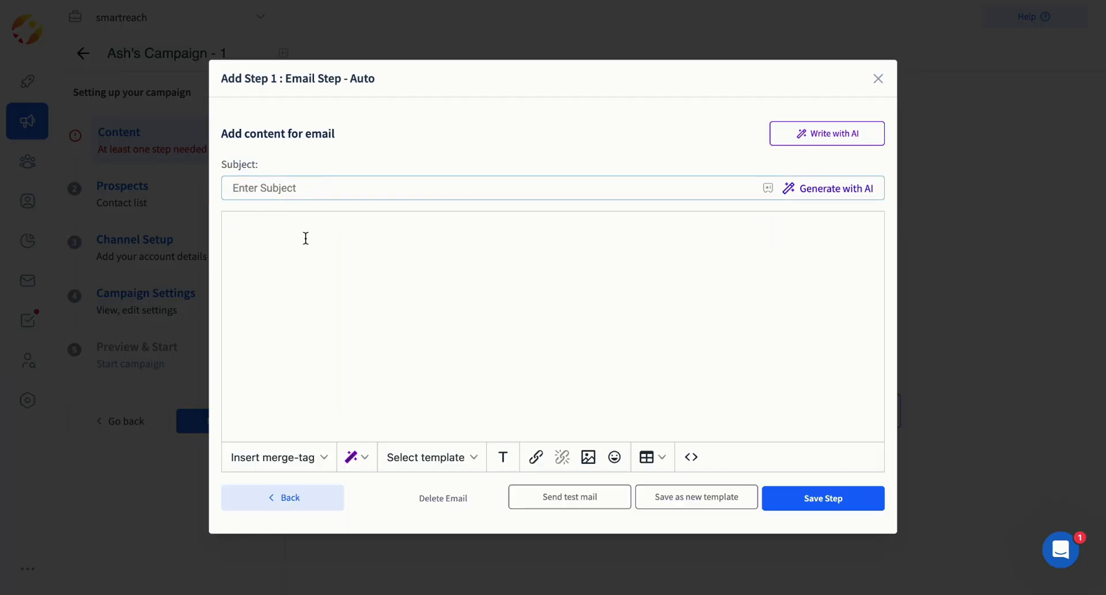
{"action": "left_click", "coordinate": [286, 458]}
{"action": "scroll", "coordinate": [281, 323], "scroll_direction": "down", "scroll_amount": 1}
{"action": "left_click", "coordinate": [282, 332]}
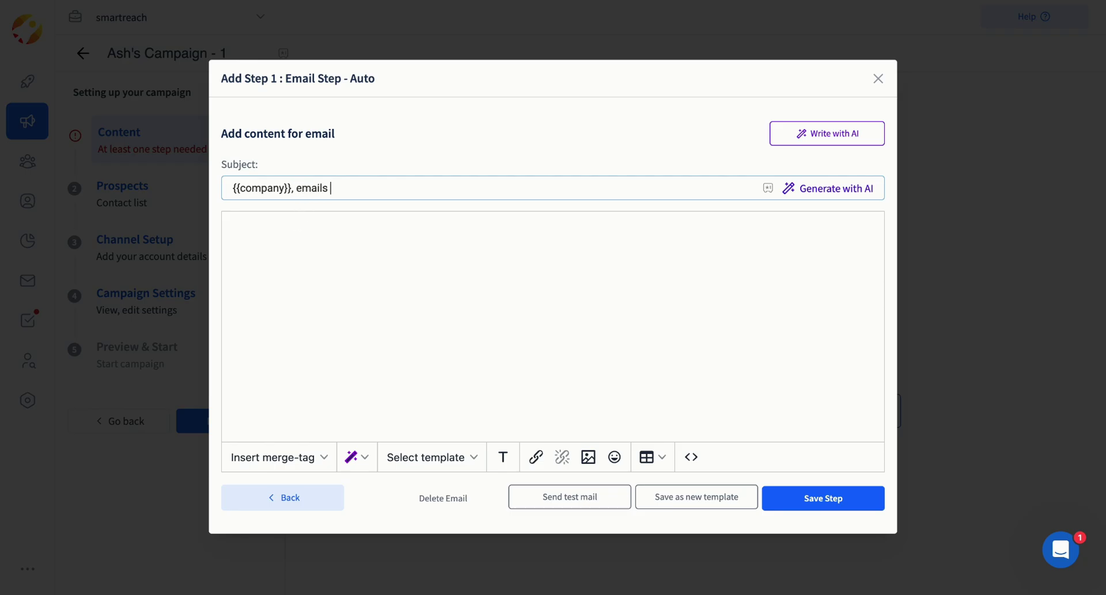
{"action": "type", "text": ", emails going to spam?"}
{"action": "left_click", "coordinate": [252, 225]}
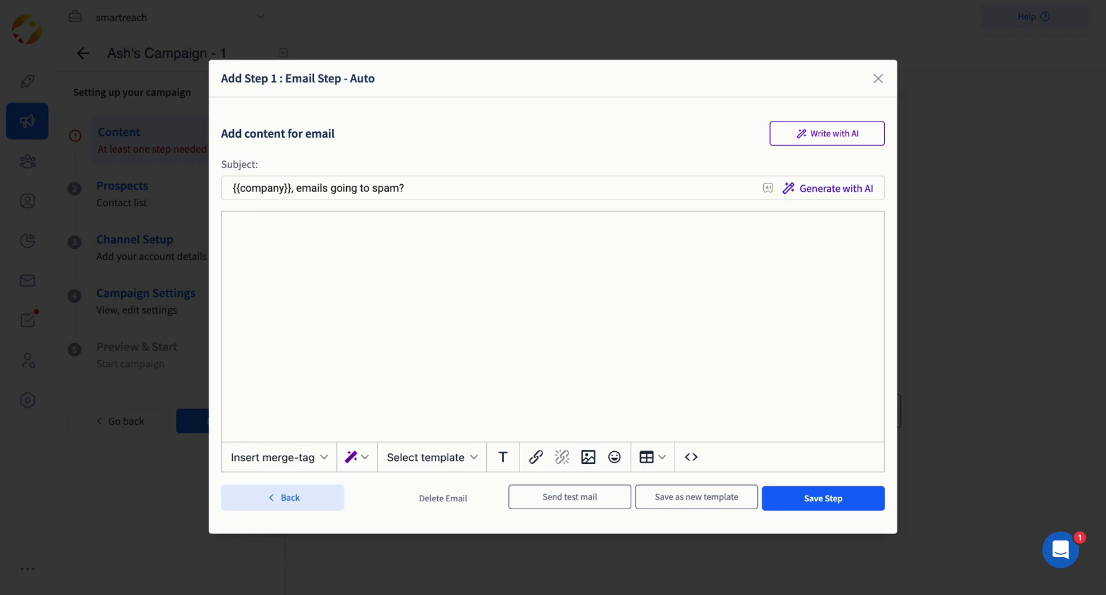
Insert {{first_name}} after Hello and {{signature}} at the end of the email body
{"action": "left_click", "coordinate": [272, 457]}
{"action": "left_click", "coordinate": [317, 257]}
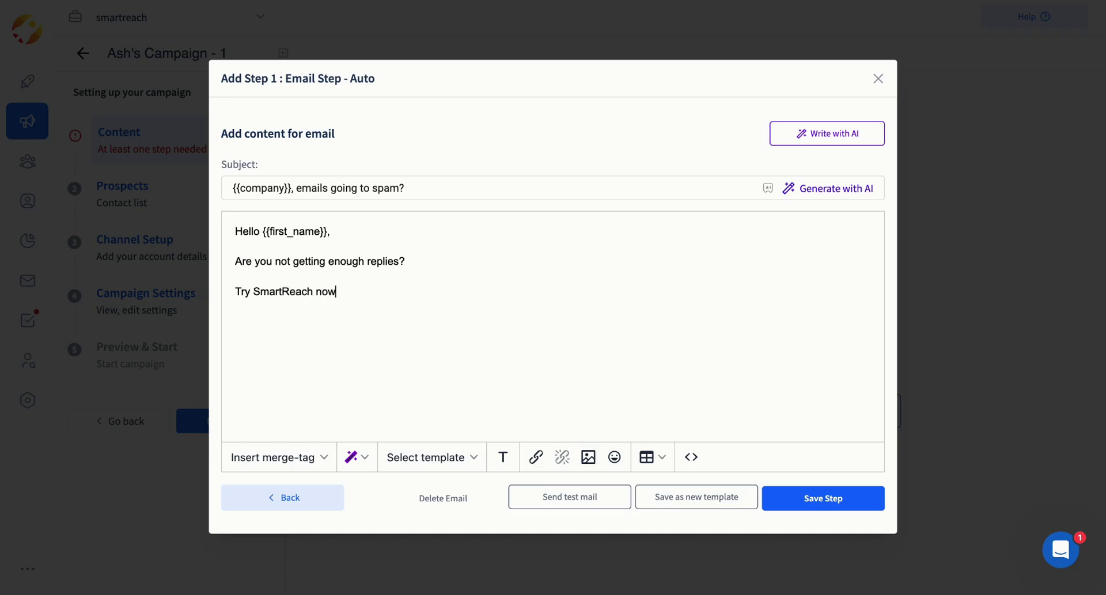
{"action": "left_click", "coordinate": [304, 458]}
{"action": "scroll", "coordinate": [284, 417], "scroll_direction": "down", "scroll_amount": 2}
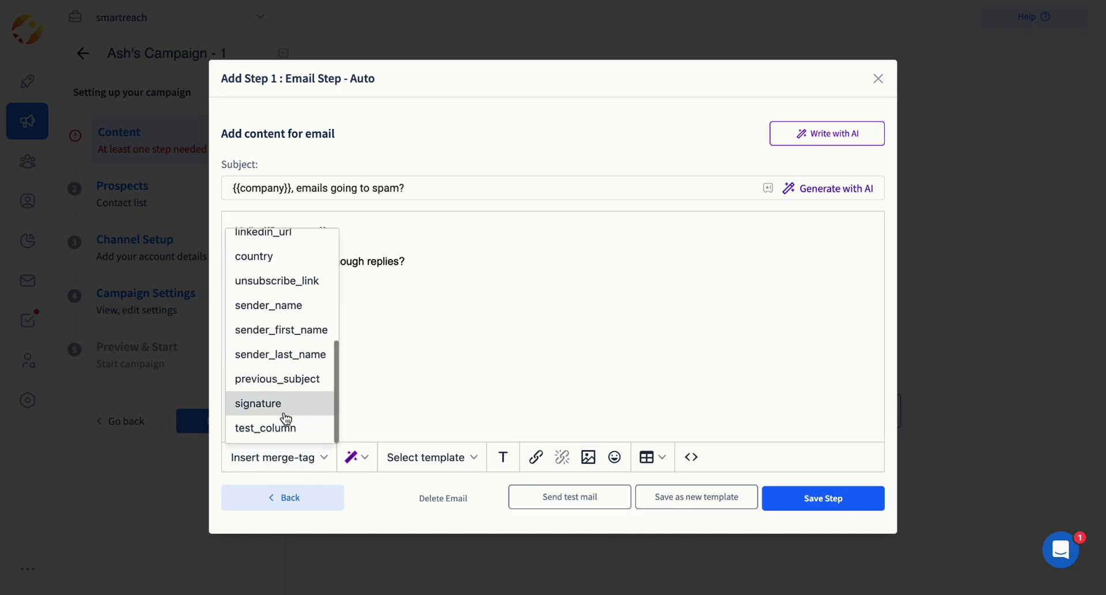
{"action": "left_click", "coordinate": [283, 415]}
Bold the word SmartReach in the body and save Step 1
{"action": "left_click", "coordinate": [503, 458]}
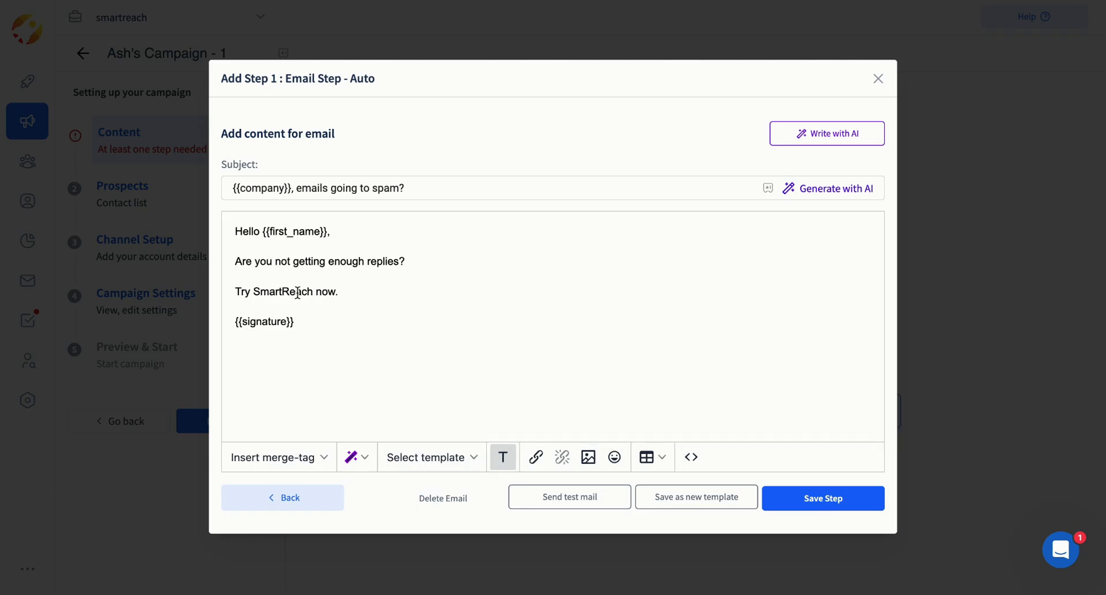
{"action": "double_click", "coordinate": [297, 293]}
{"action": "left_click", "coordinate": [503, 458]}
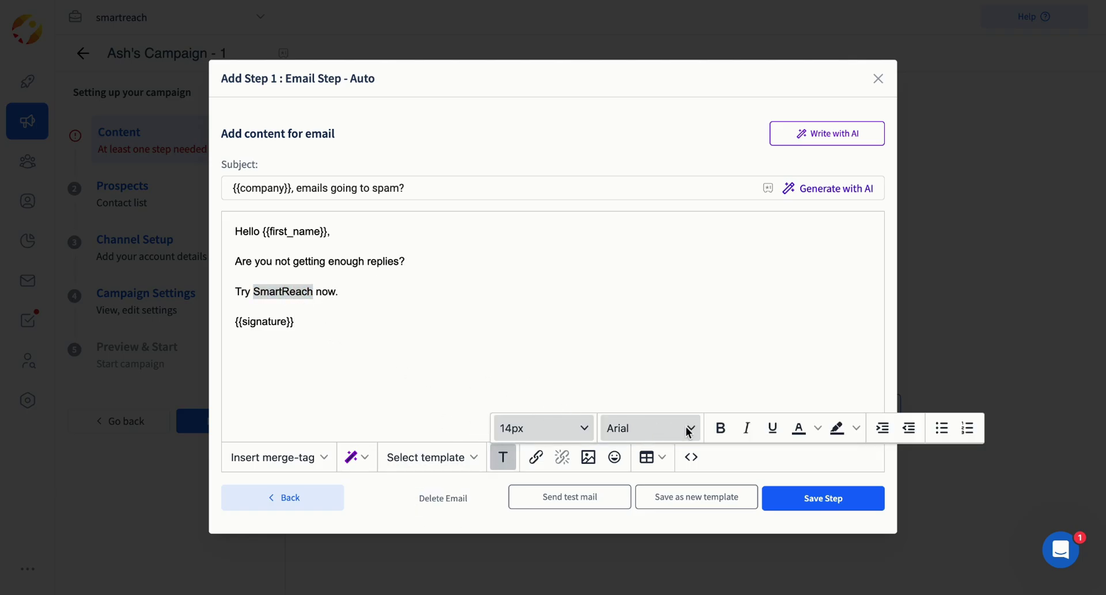
{"action": "left_click", "coordinate": [721, 428]}
{"action": "left_click", "coordinate": [444, 280]}
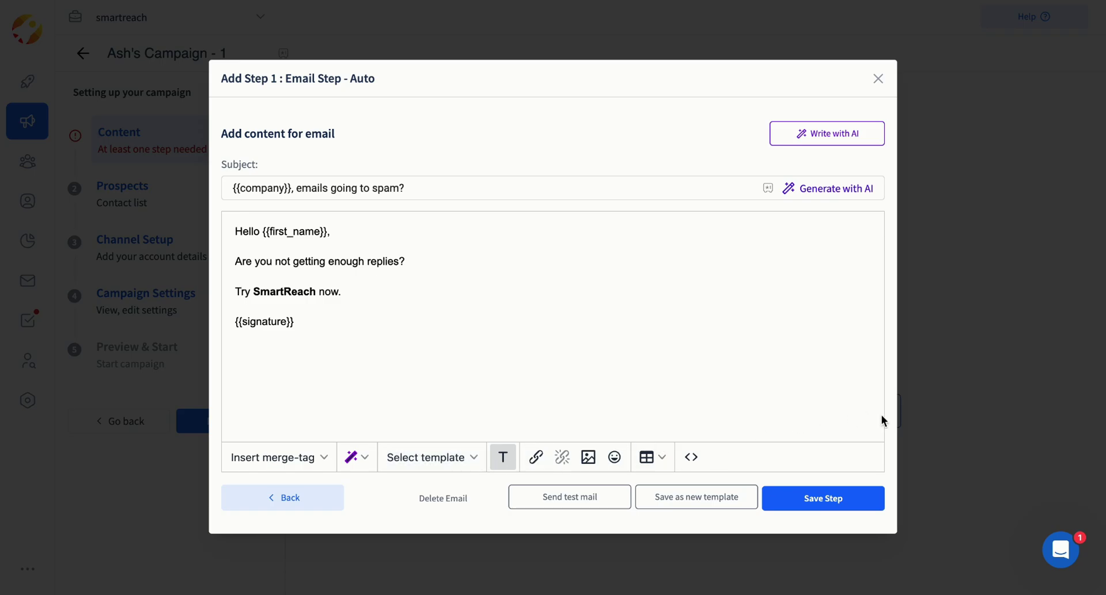
{"action": "left_click", "coordinate": [833, 501]}
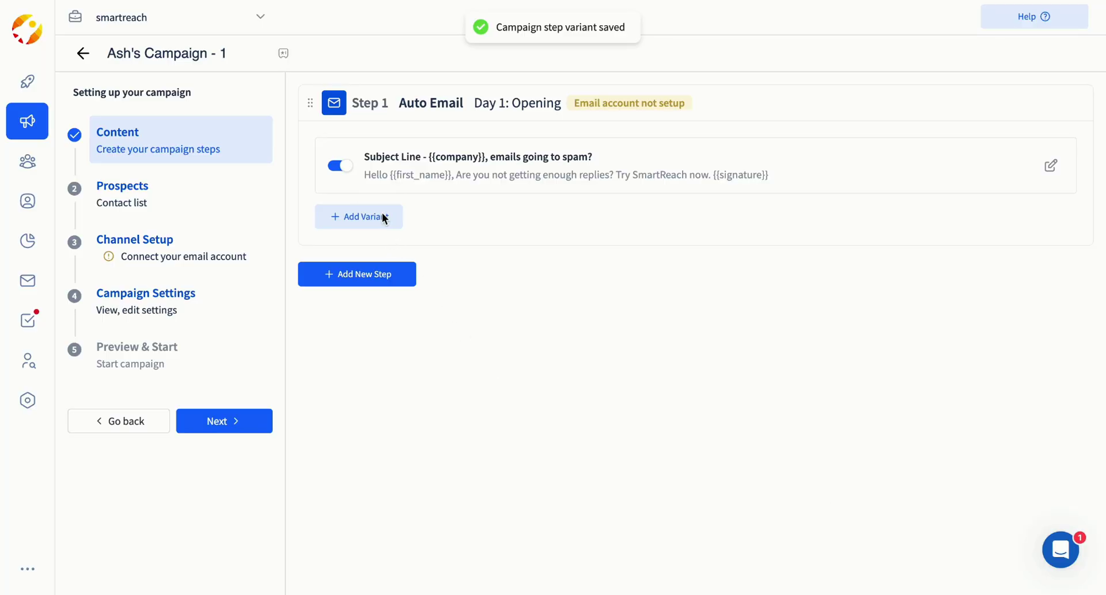
Add a Step 1 variant with subject '{{first_name}}, Get more replies in cold emails now' and save it
{"action": "left_click", "coordinate": [384, 219]}
{"action": "left_click_drag", "start_coordinate": [400, 190], "coordinate": [231, 187]}
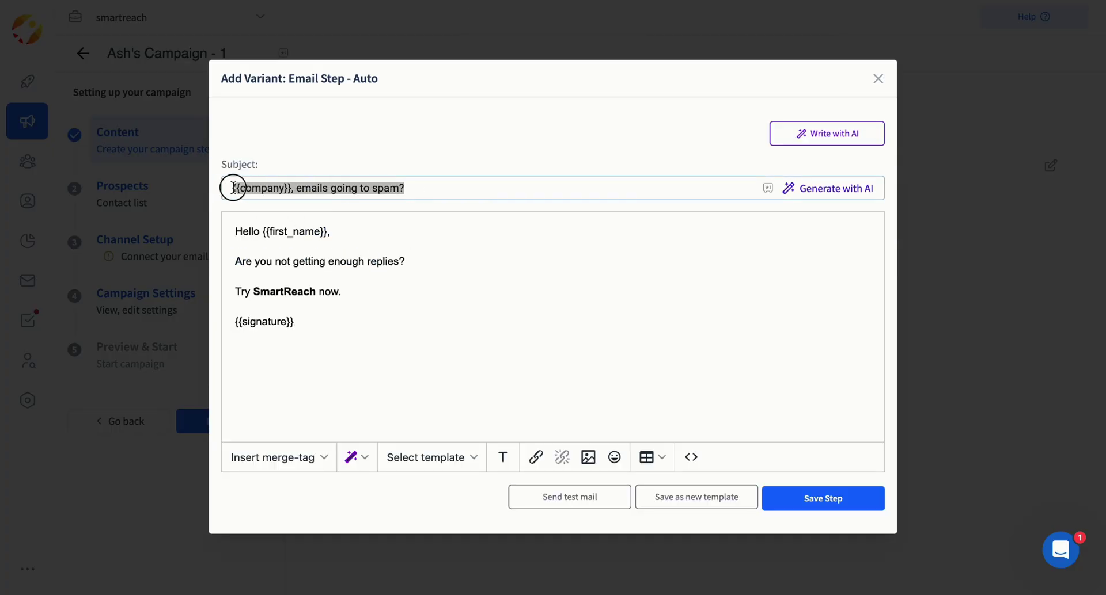
{"action": "key", "text": "BackSpace"}
{"action": "left_click", "coordinate": [257, 456]}
{"action": "left_click", "coordinate": [262, 257]}
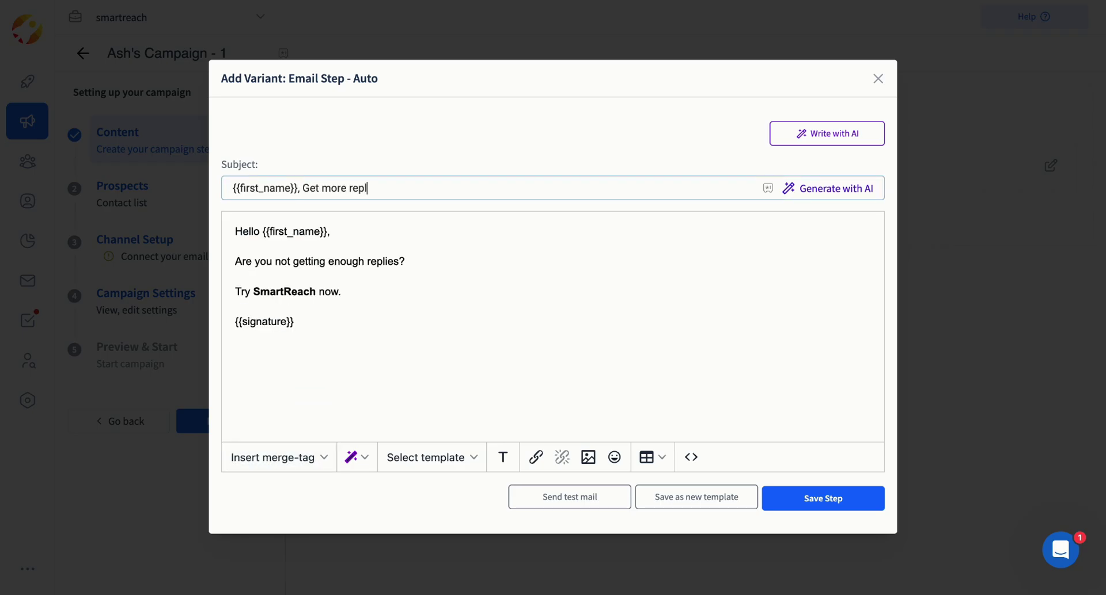
{"action": "type", "text": ", Get more replies in cold emails now"}
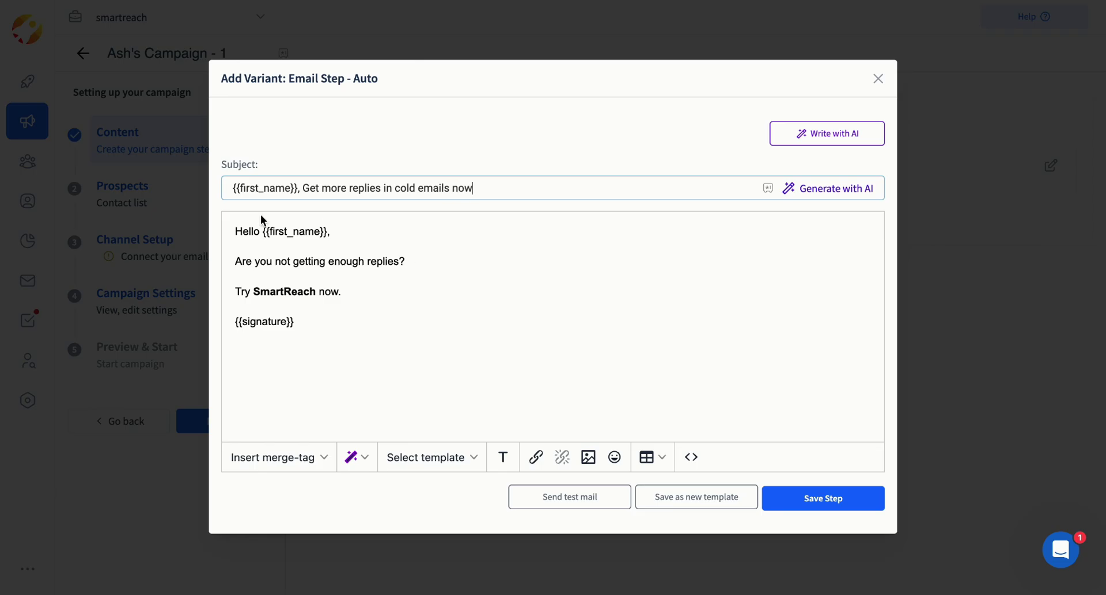
{"action": "left_click", "coordinate": [813, 508]}
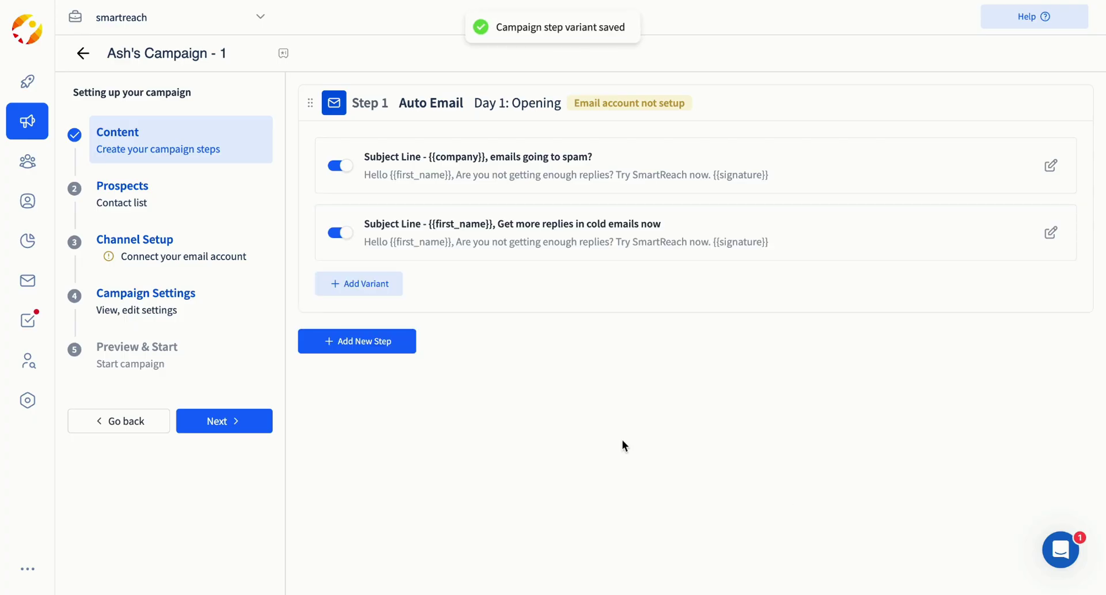
Add an auto email as Step 2 using the {{previous_subject}} merge tag as its subject
{"action": "left_click", "coordinate": [358, 346]}
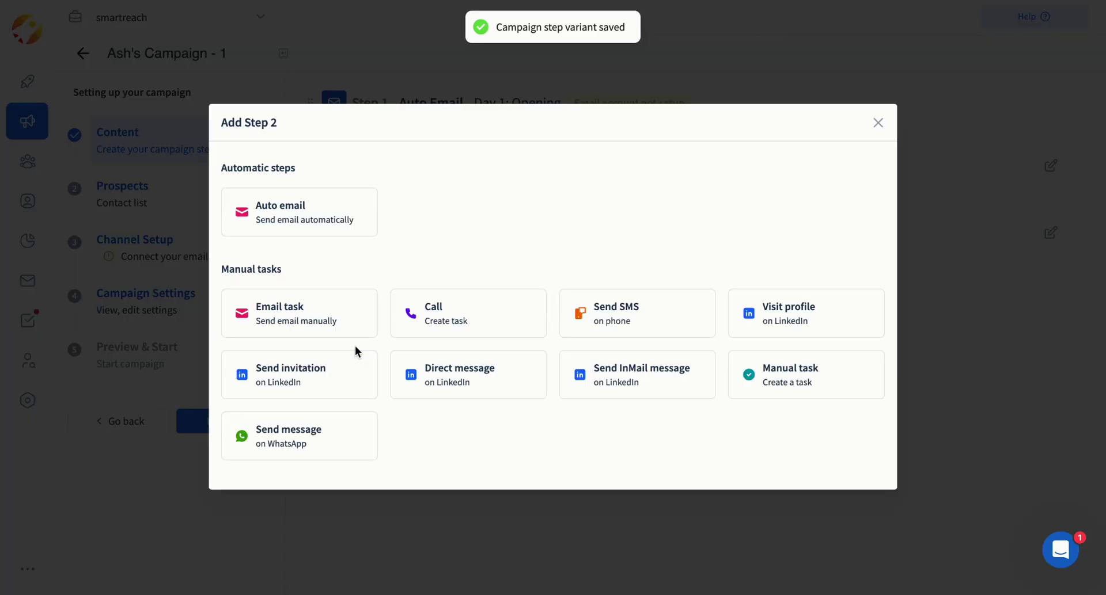
{"action": "left_click", "coordinate": [314, 219]}
{"action": "left_click", "coordinate": [301, 490]}
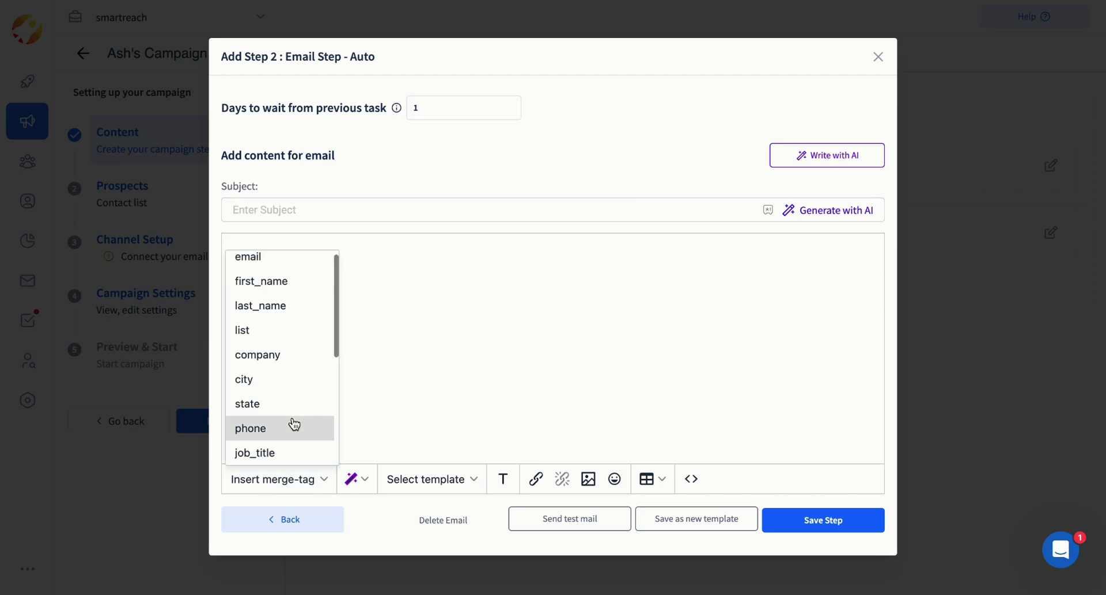
{"action": "scroll", "coordinate": [305, 403], "scroll_direction": "down", "scroll_amount": 5}
{"action": "left_click", "coordinate": [306, 397]}
{"action": "left_click", "coordinate": [257, 253]}
{"action": "type", "text": "Hey"}
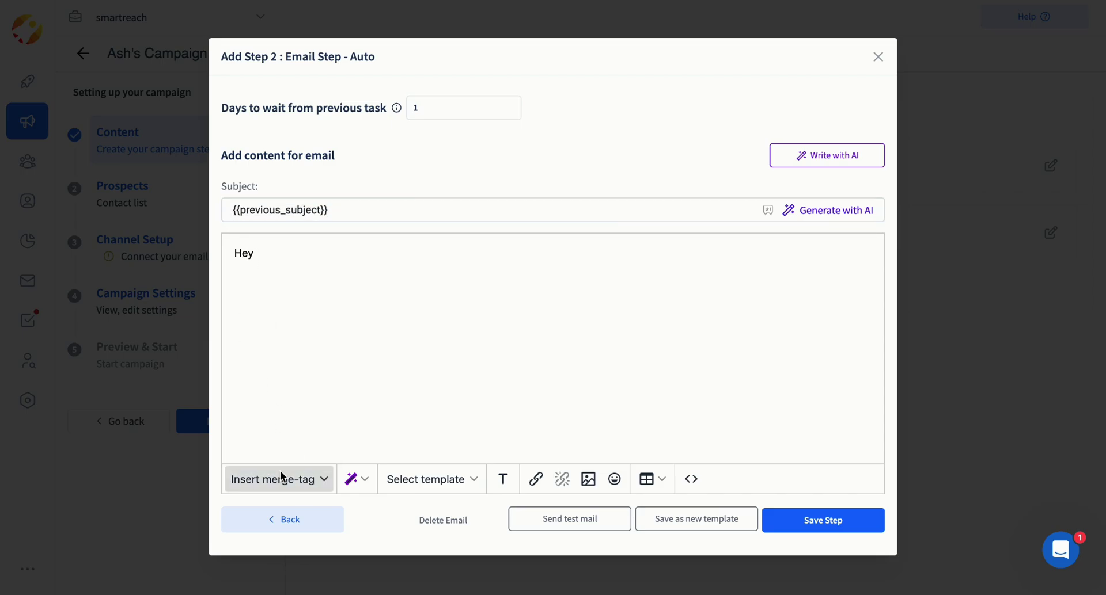
Write the body greeting {{first_name}} about too many responses, add {{unsubscribe_link}}, and save
{"action": "left_click", "coordinate": [279, 478]}
{"action": "left_click", "coordinate": [308, 288]}
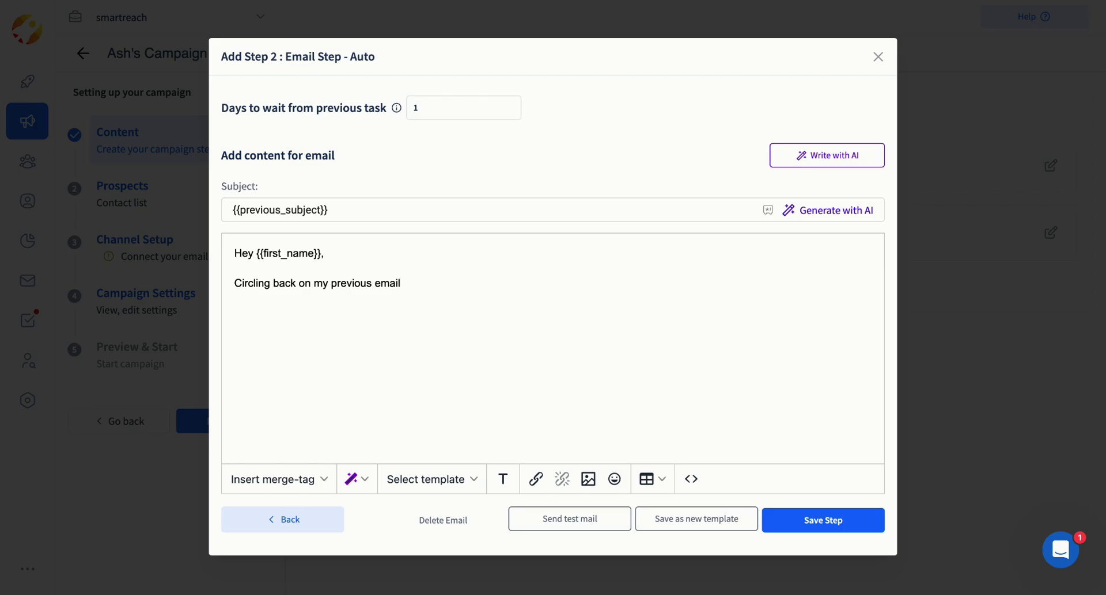
{"action": "type", "text": "Do uyou hate getting"}
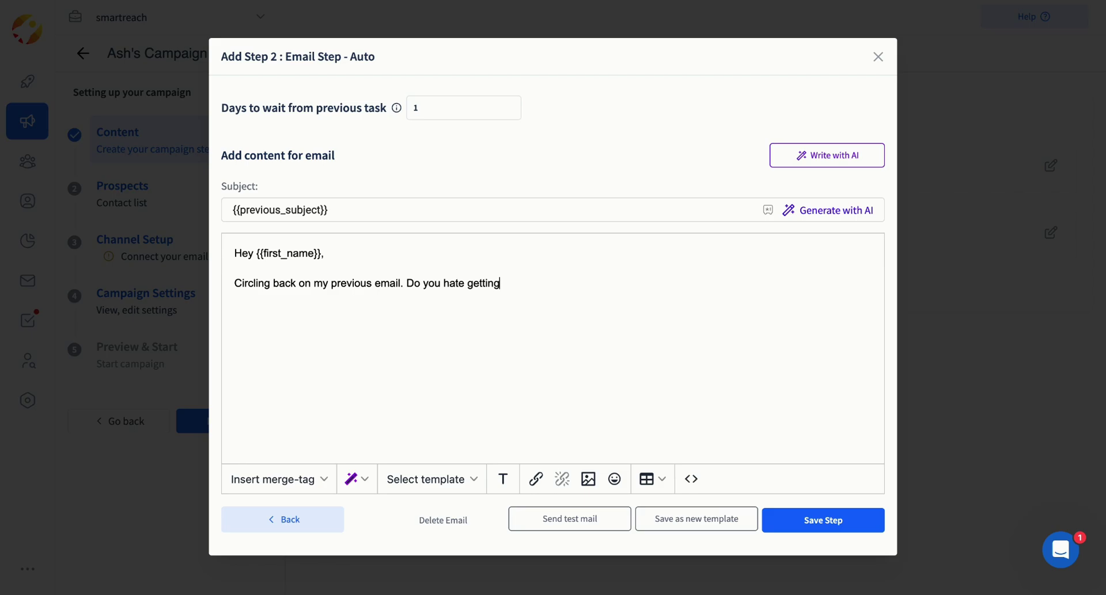
{"action": "type", "text": " too many responses?"}
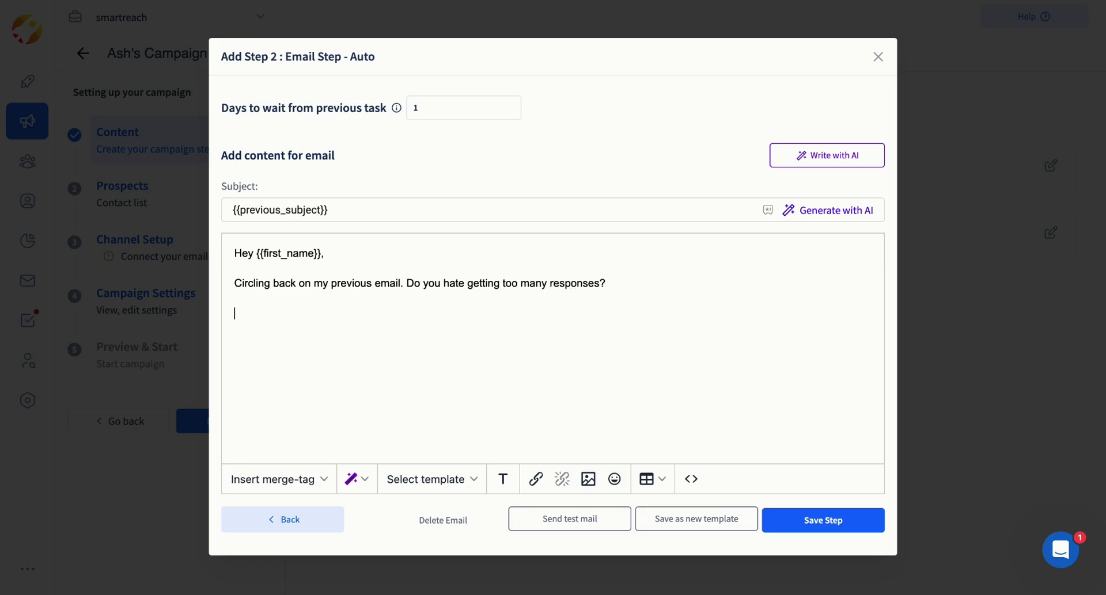
{"action": "left_click", "coordinate": [321, 480]}
{"action": "scroll", "coordinate": [309, 400], "scroll_direction": "down", "scroll_amount": 5}
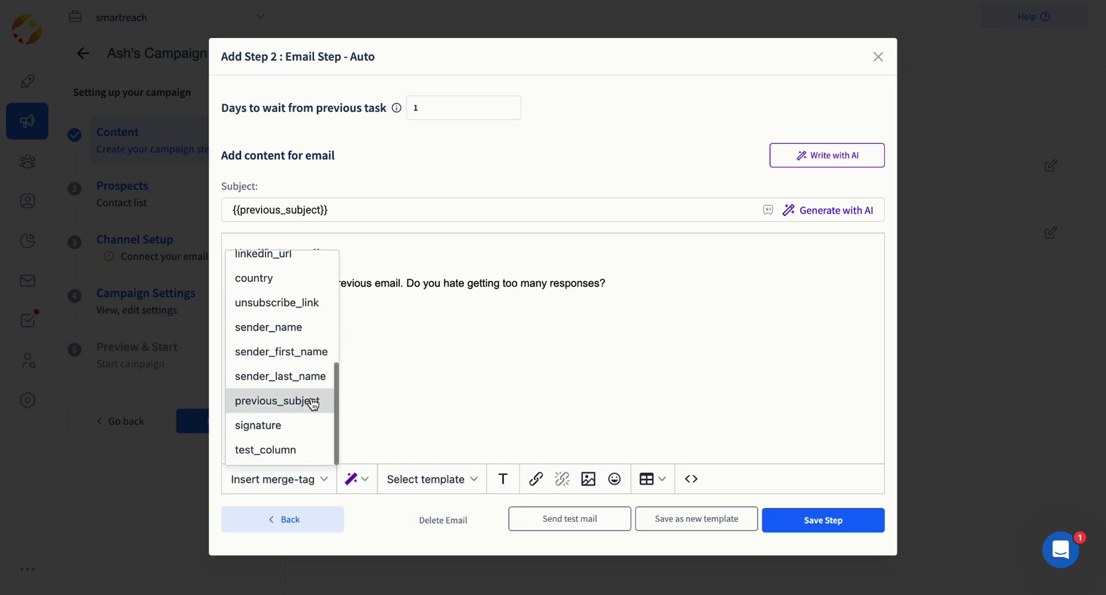
{"action": "left_click", "coordinate": [279, 304]}
{"action": "left_click", "coordinate": [817, 521]}
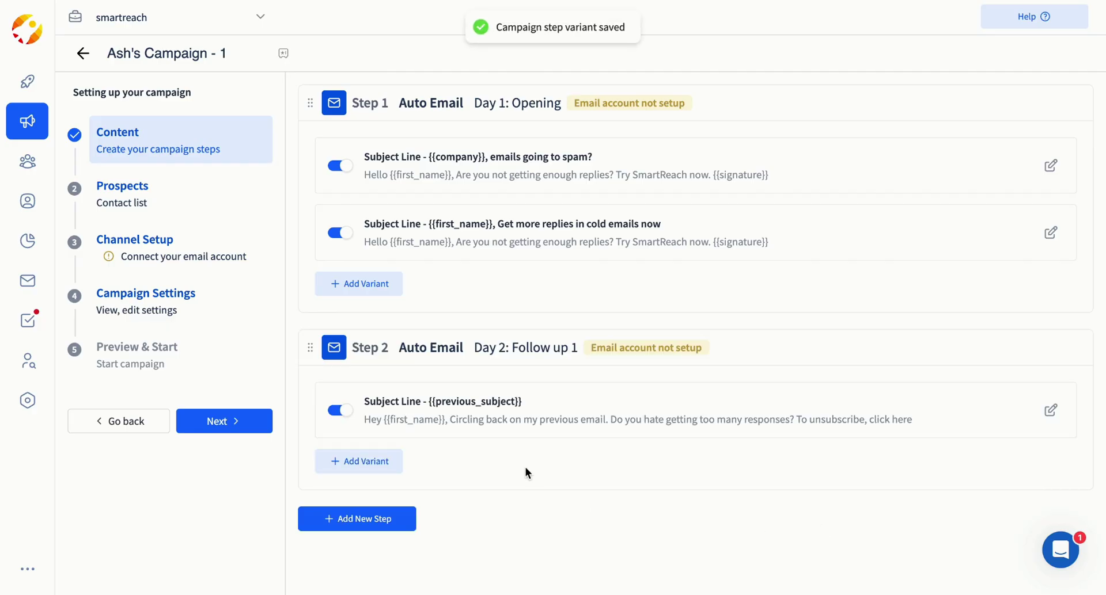
{"action": "left_click", "coordinate": [388, 518]}
Create a Day 3 LinkedIn connection request step with the message 'Lets connect on Linkedin'
{"action": "left_click", "coordinate": [280, 392]}
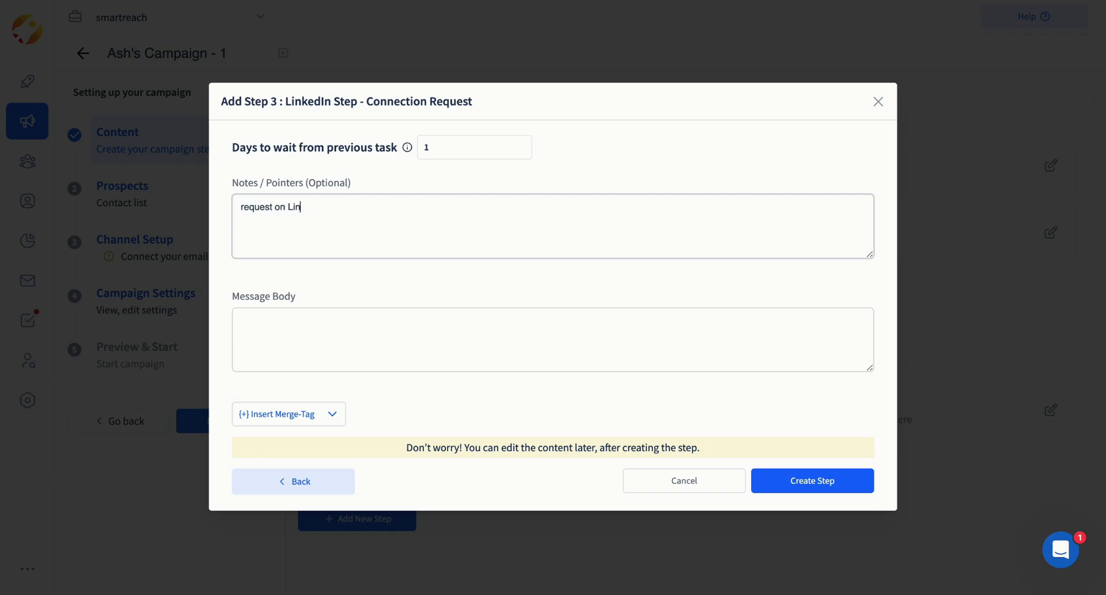
{"action": "left_click", "coordinate": [276, 334]}
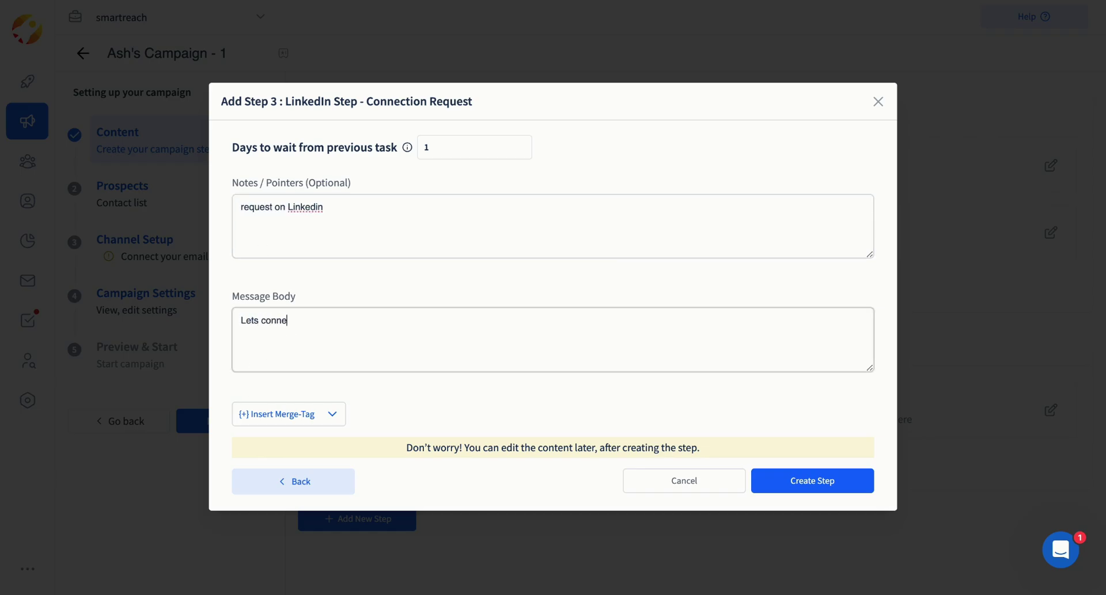
{"action": "left_click", "coordinate": [772, 470]}
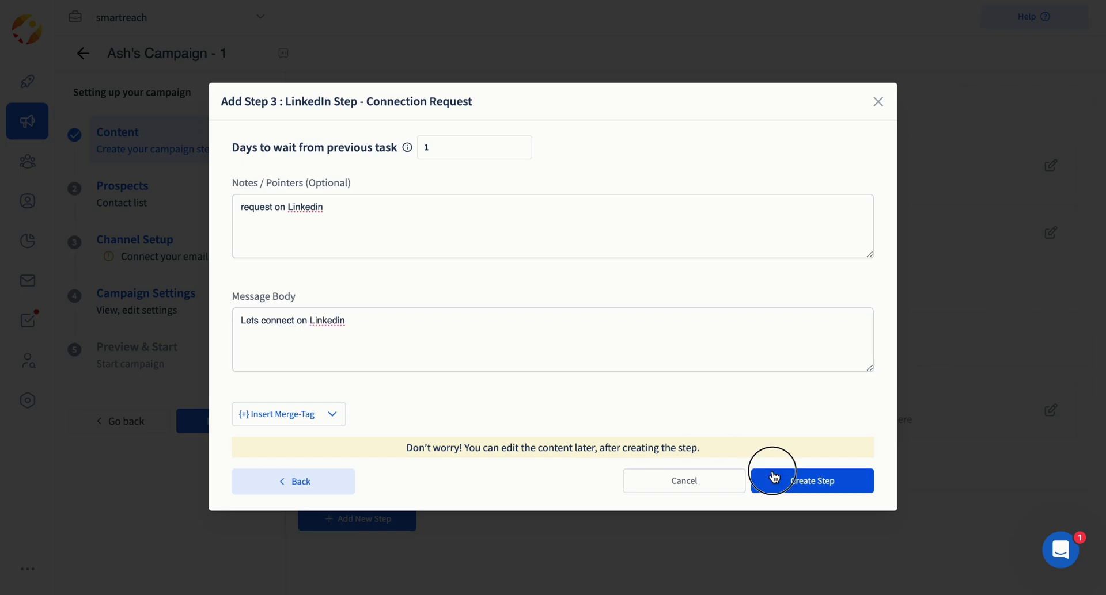
{"action": "scroll", "coordinate": [607, 484], "scroll_direction": "down", "scroll_amount": 2}
{"action": "left_click_drag", "start_coordinate": [352, 442], "coordinate": [487, 442]}
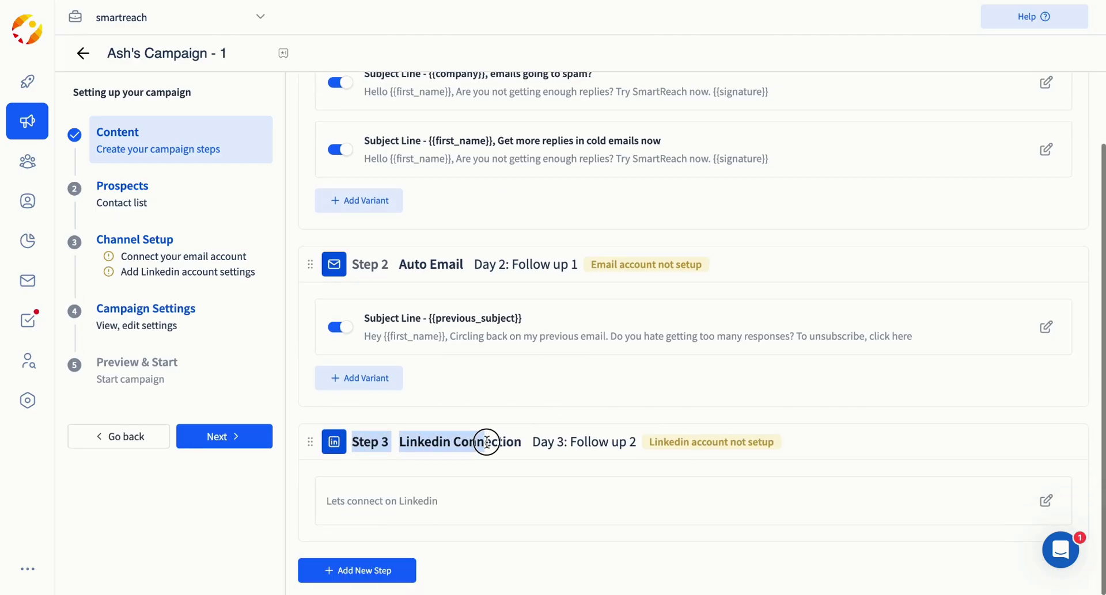
{"action": "left_click", "coordinate": [529, 447]}
Open the tasks page and show the LinkedIn tasks
{"action": "mouse_move", "coordinate": [67, 294]}
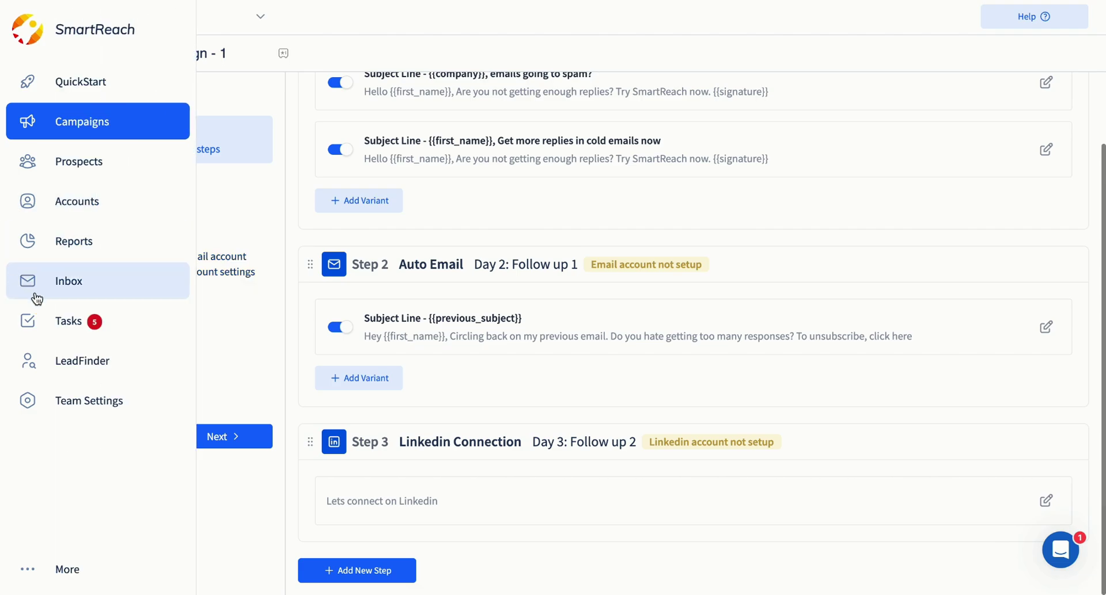
{"action": "left_click", "coordinate": [78, 326]}
{"action": "left_click", "coordinate": [336, 133]}
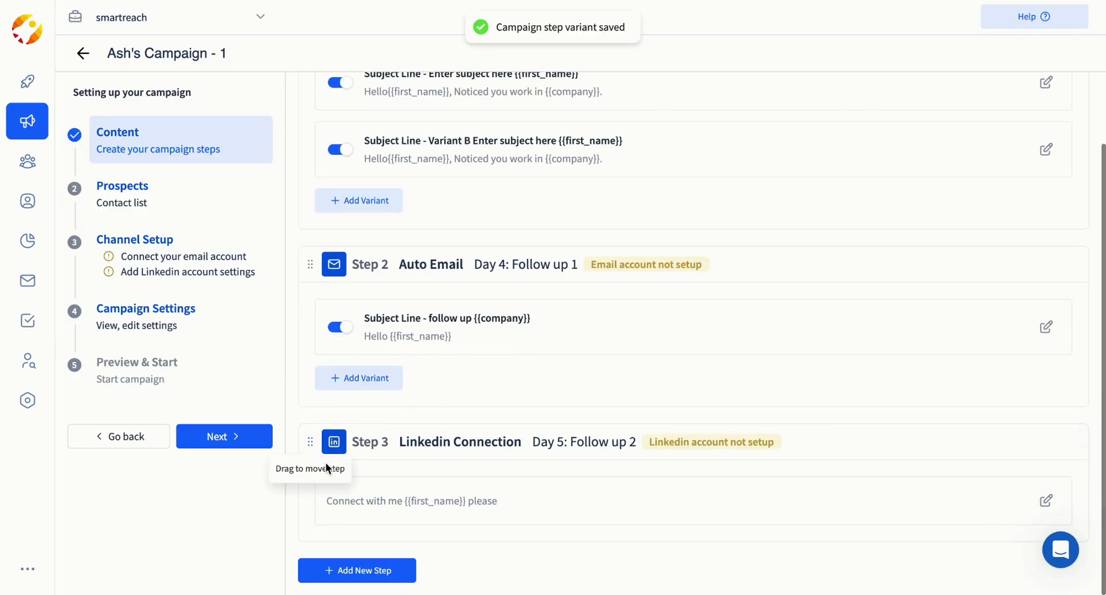
Drag the LinkedIn connection step above the follow-up email so it becomes Step 2
{"action": "left_click_drag", "start_coordinate": [311, 442], "coordinate": [374, 311]}
{"action": "scroll", "coordinate": [368, 334], "scroll_direction": "up", "scroll_amount": 2}
{"action": "left_click_drag", "start_coordinate": [310, 346], "coordinate": [399, 309]}
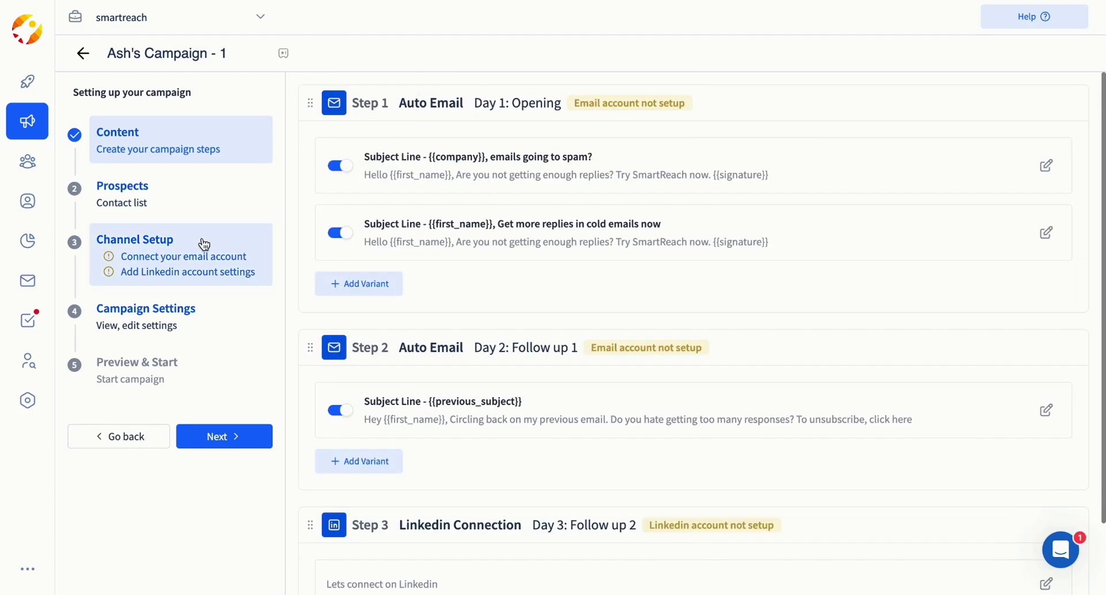
Go to the Prospects step, then open and close the manual prospect form
{"action": "left_click", "coordinate": [173, 194]}
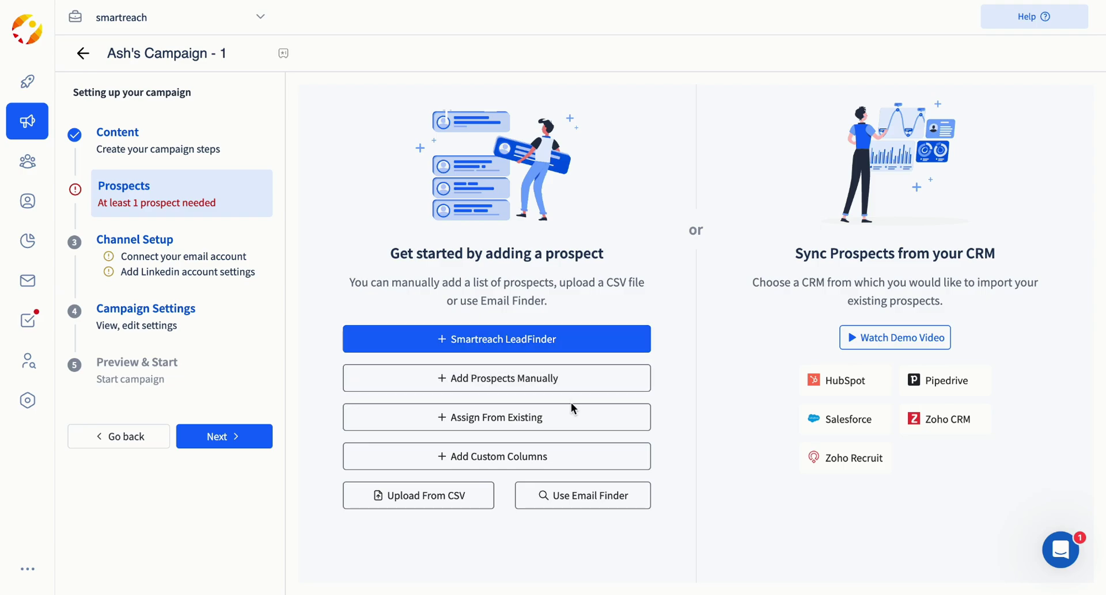
{"action": "left_click", "coordinate": [537, 382]}
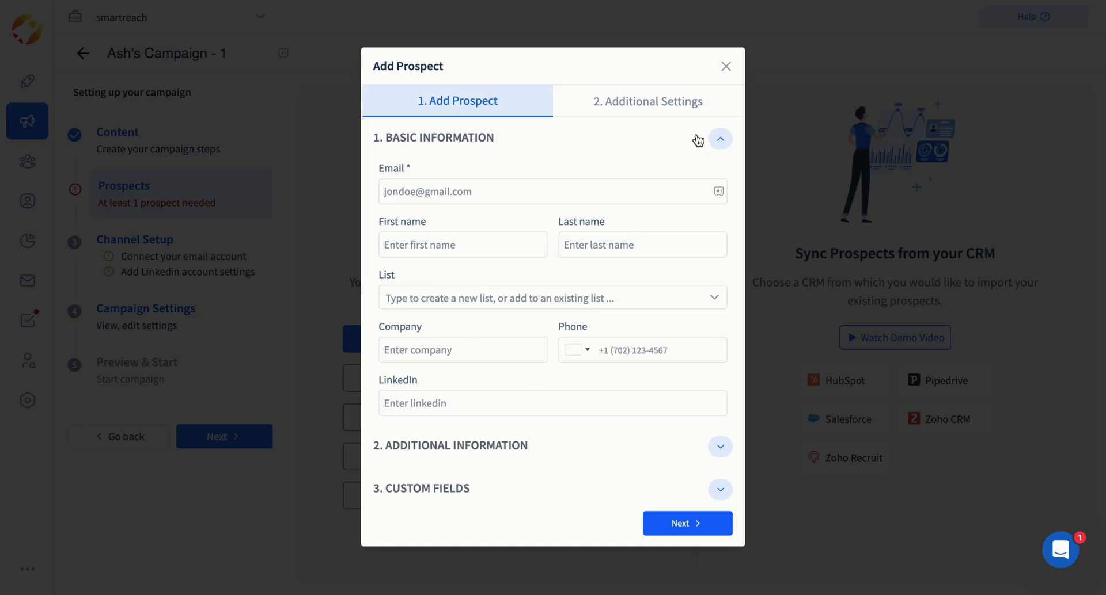
{"action": "left_click", "coordinate": [726, 67]}
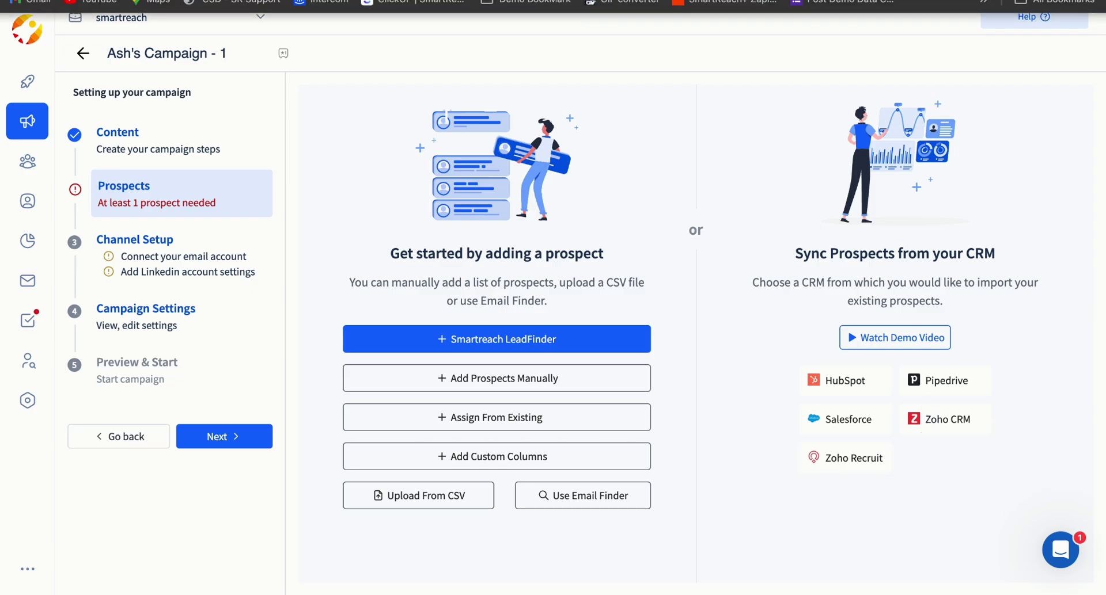
Upload the prospects CSV from Downloads and proceed to column mapping
{"action": "left_click", "coordinate": [431, 497]}
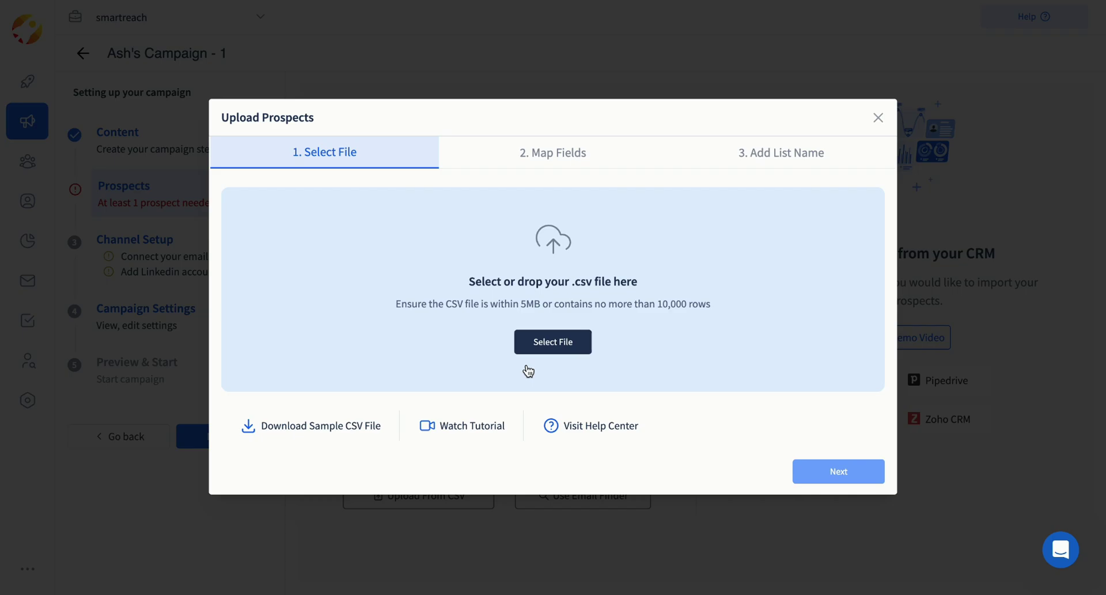
{"action": "left_click", "coordinate": [561, 345]}
{"action": "left_click", "coordinate": [391, 221]}
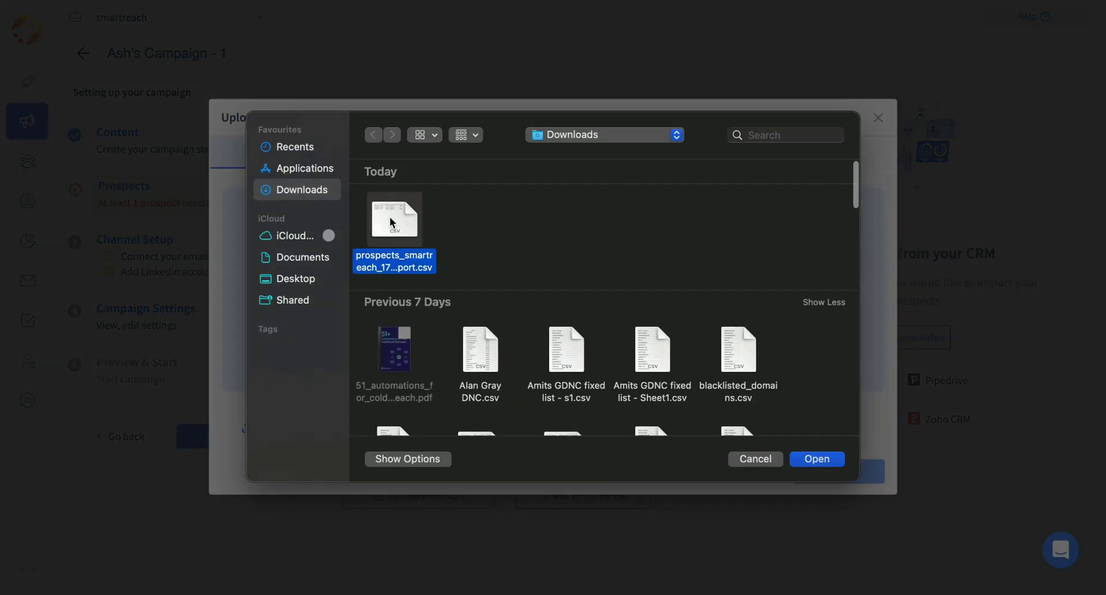
{"action": "left_click", "coordinate": [818, 459]}
{"action": "left_click", "coordinate": [817, 494]}
{"action": "scroll", "coordinate": [470, 278], "scroll_direction": "down", "scroll_amount": 2}
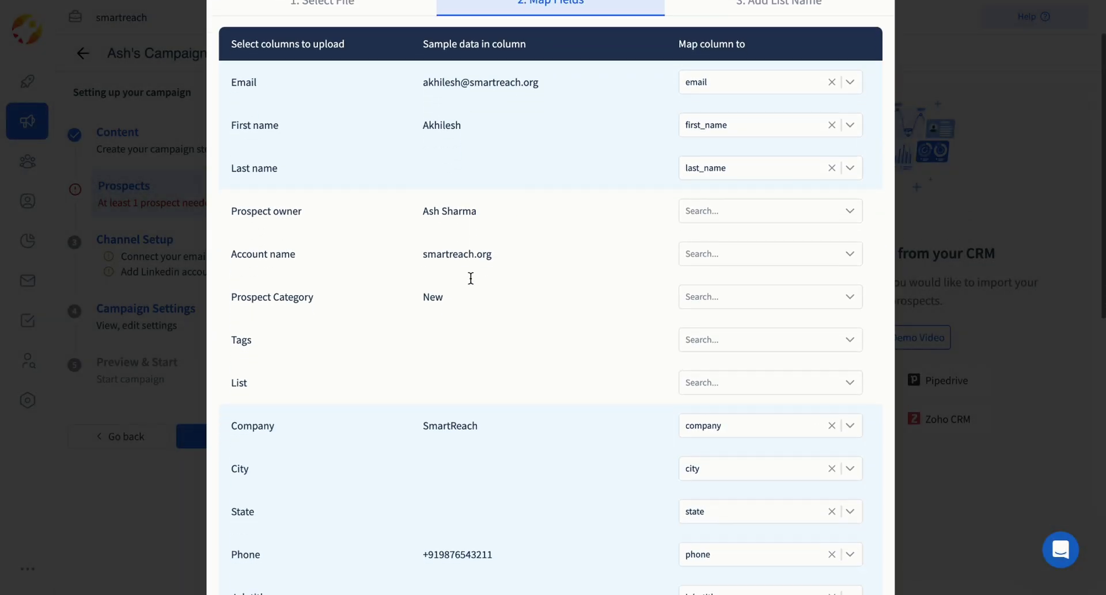
{"action": "scroll", "coordinate": [469, 277], "scroll_direction": "up", "scroll_amount": 2}
{"action": "scroll", "coordinate": [470, 279], "scroll_direction": "down", "scroll_amount": 10}
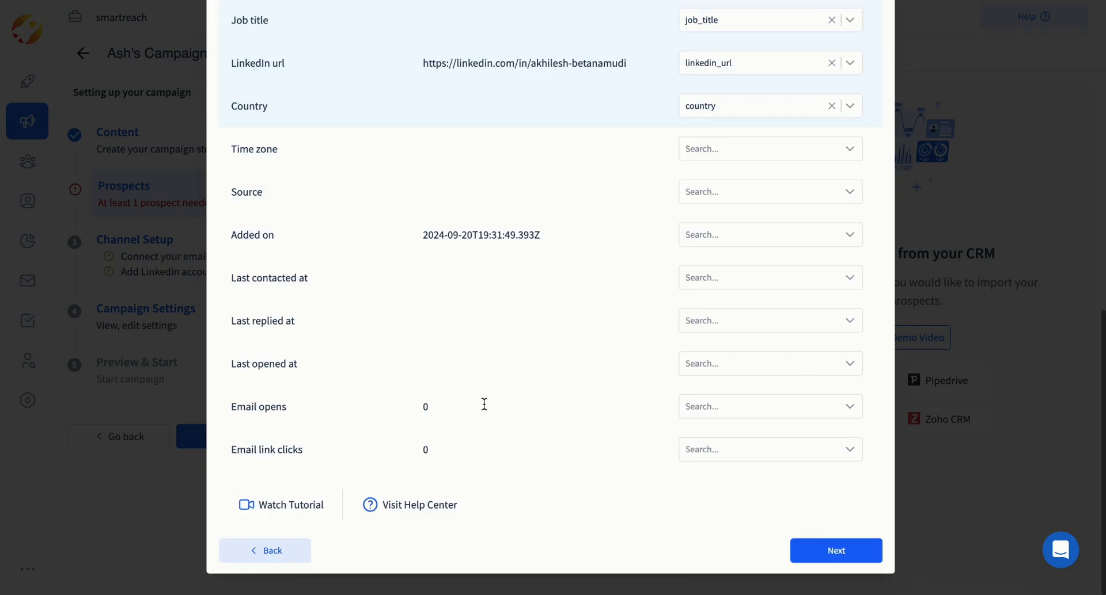
{"action": "scroll", "coordinate": [484, 404], "scroll_direction": "up", "scroll_amount": 3}
{"action": "scroll", "coordinate": [542, 393], "scroll_direction": "down", "scroll_amount": 2}
{"action": "scroll", "coordinate": [680, 345], "scroll_direction": "down", "scroll_amount": 2}
Map Email opens to a new Text column named 'Test column' and continue to list naming
{"action": "left_click", "coordinate": [766, 409]}
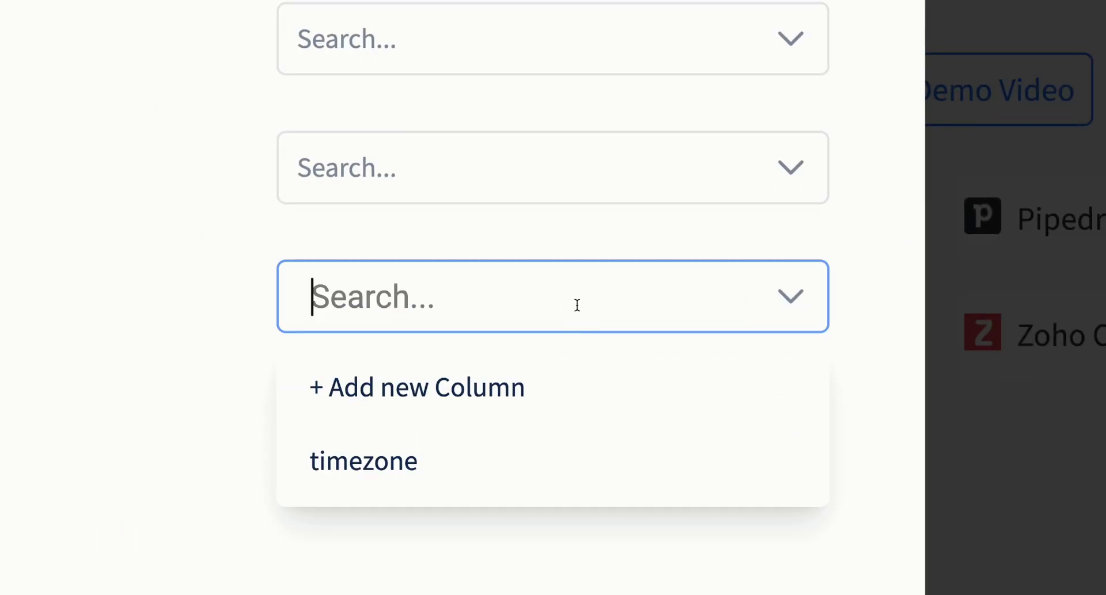
{"action": "left_click", "coordinate": [432, 388]}
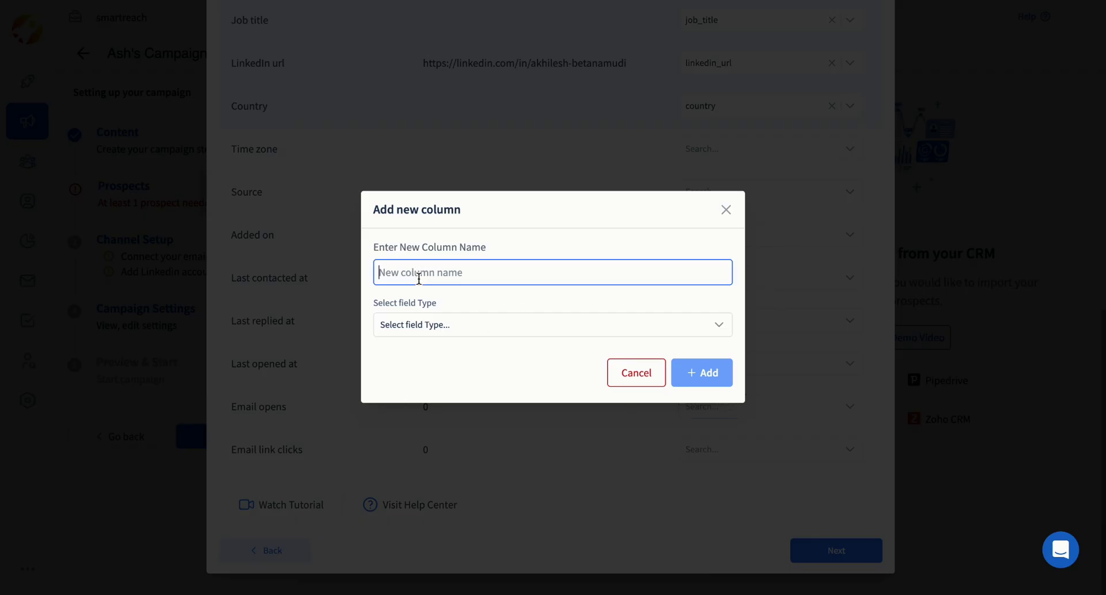
{"action": "type", "text": "Test column"}
{"action": "left_click", "coordinate": [420, 319]}
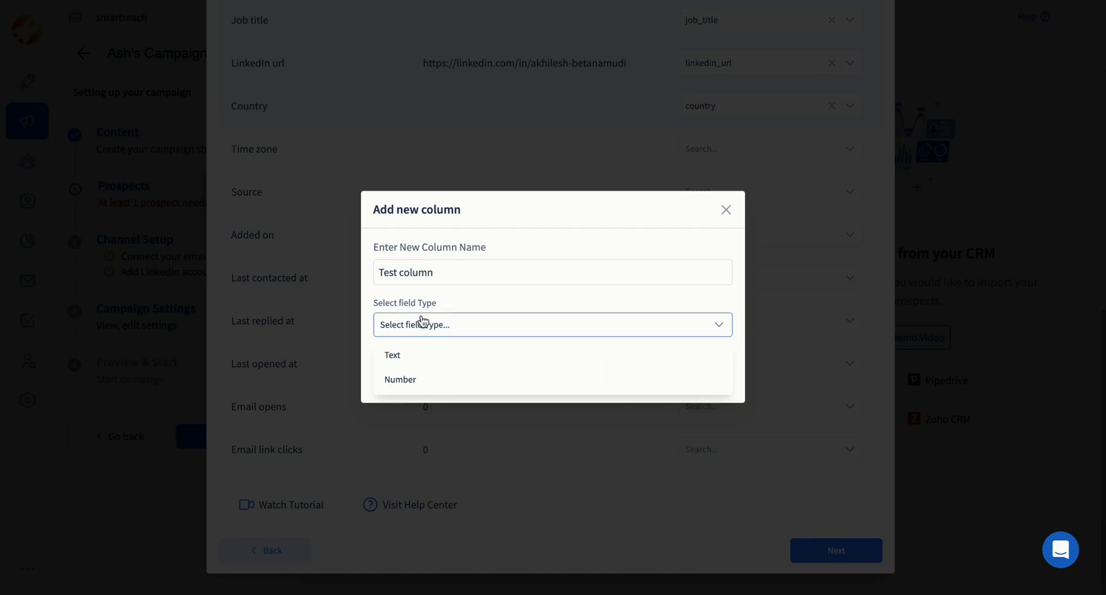
{"action": "left_click", "coordinate": [417, 354]}
{"action": "left_click", "coordinate": [701, 373]}
{"action": "scroll", "coordinate": [526, 369], "scroll_direction": "down", "scroll_amount": 10}
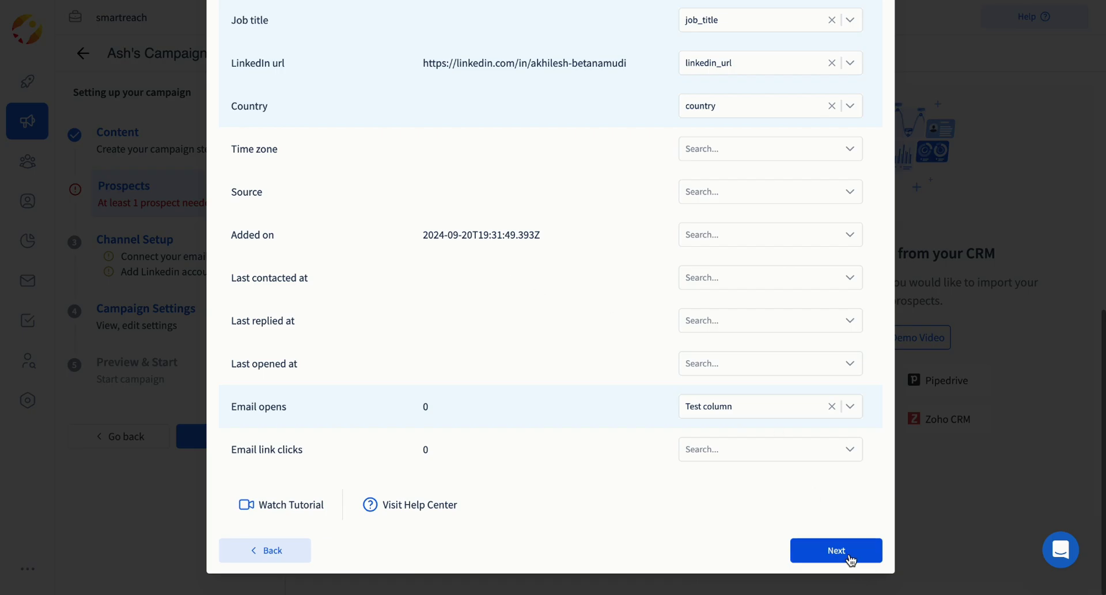
{"action": "left_click", "coordinate": [850, 560]}
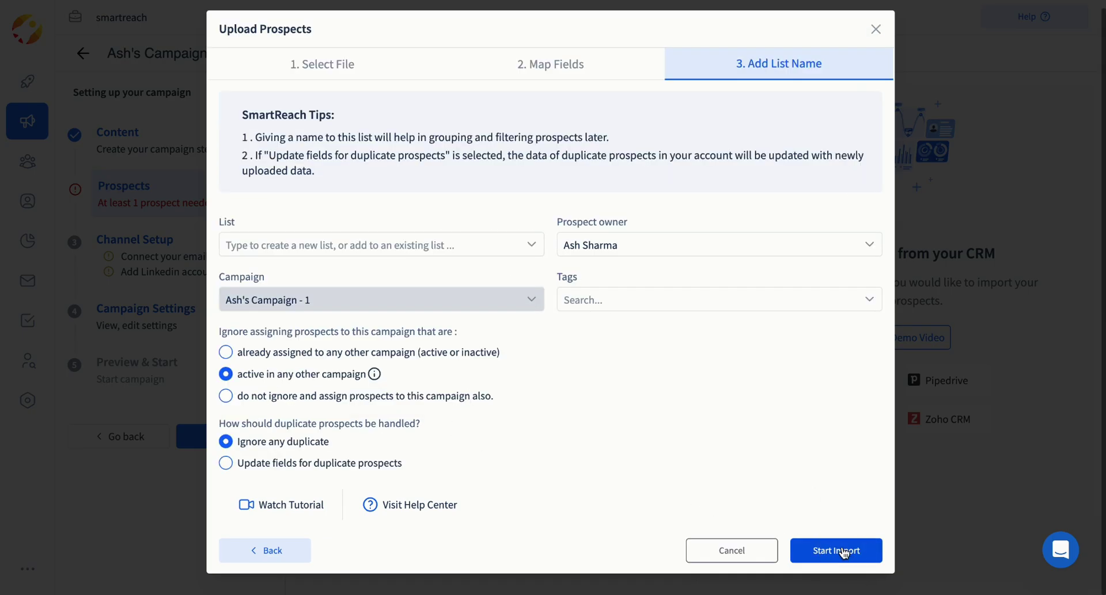
Import the five prospects and inspect their validation icons in the uploaded contact list
{"action": "left_click", "coordinate": [842, 552]}
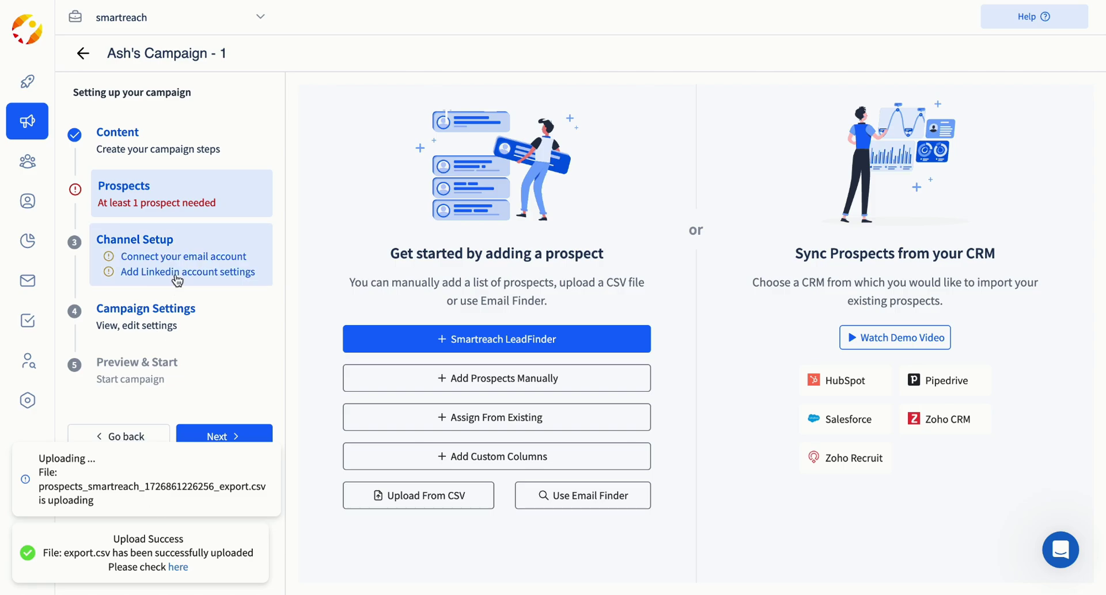
{"action": "left_click", "coordinate": [182, 572]}
{"action": "scroll", "coordinate": [747, 350], "scroll_direction": "right", "scroll_amount": 5}
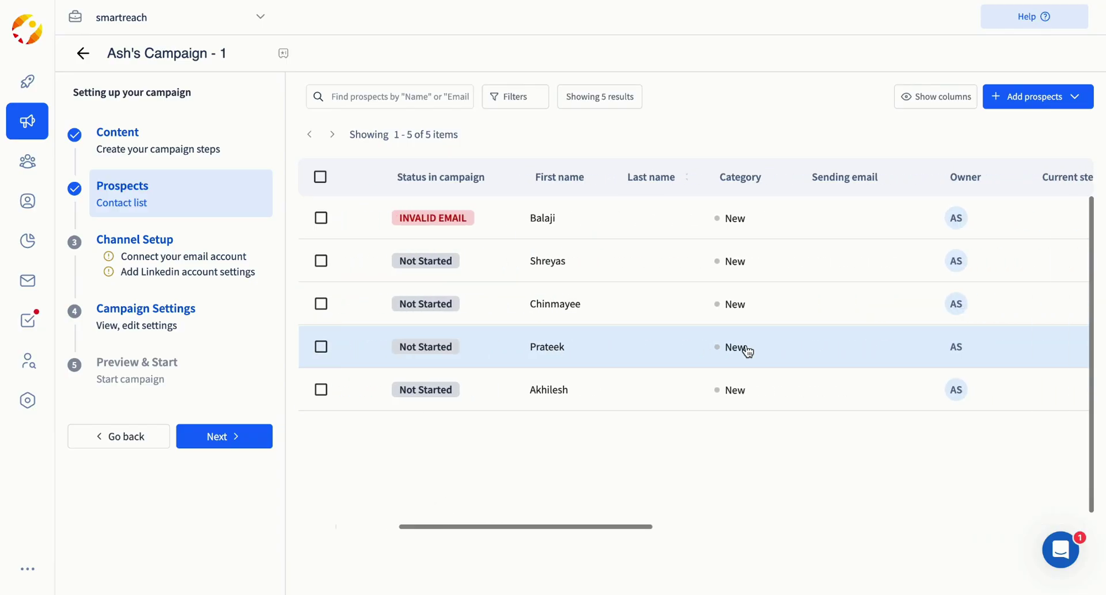
{"action": "scroll", "coordinate": [748, 350], "scroll_direction": "left", "scroll_amount": 5}
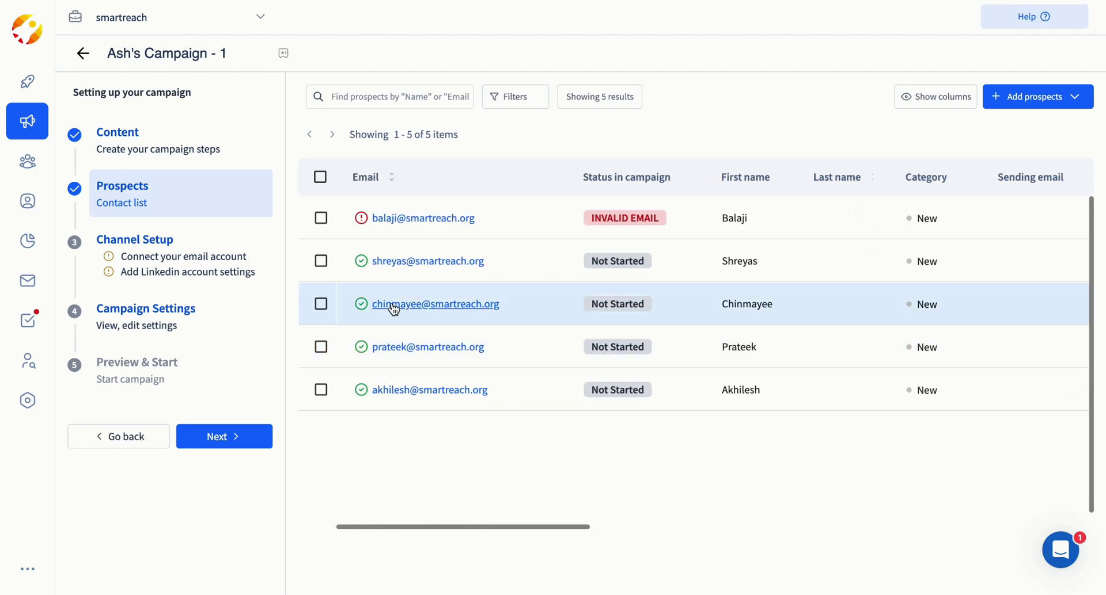
{"action": "mouse_move", "coordinate": [363, 271]}
{"action": "mouse_move", "coordinate": [367, 307]}
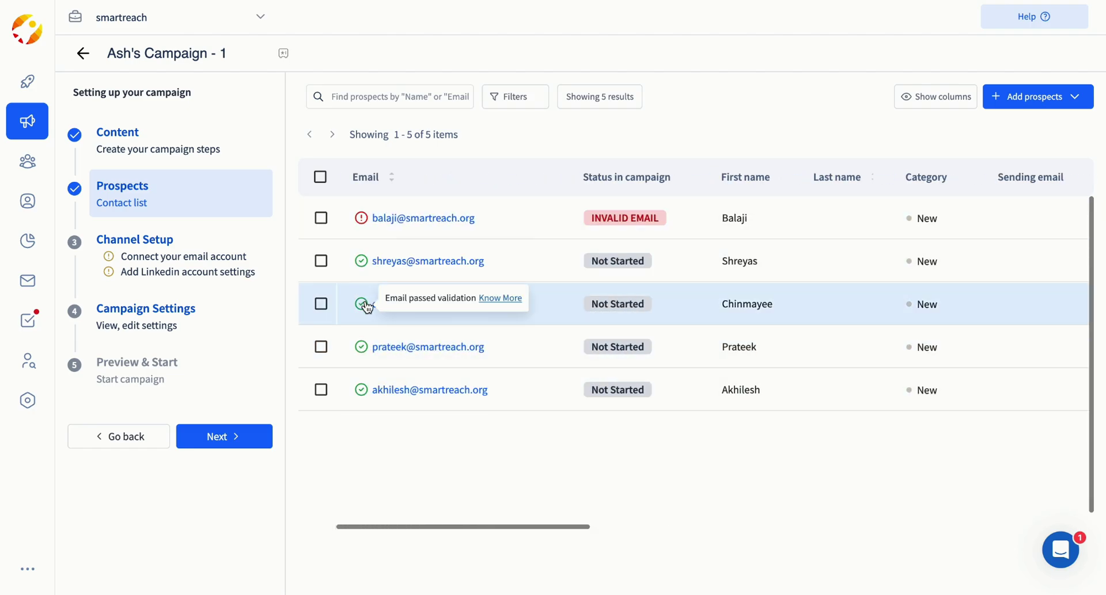
{"action": "mouse_move", "coordinate": [362, 217]}
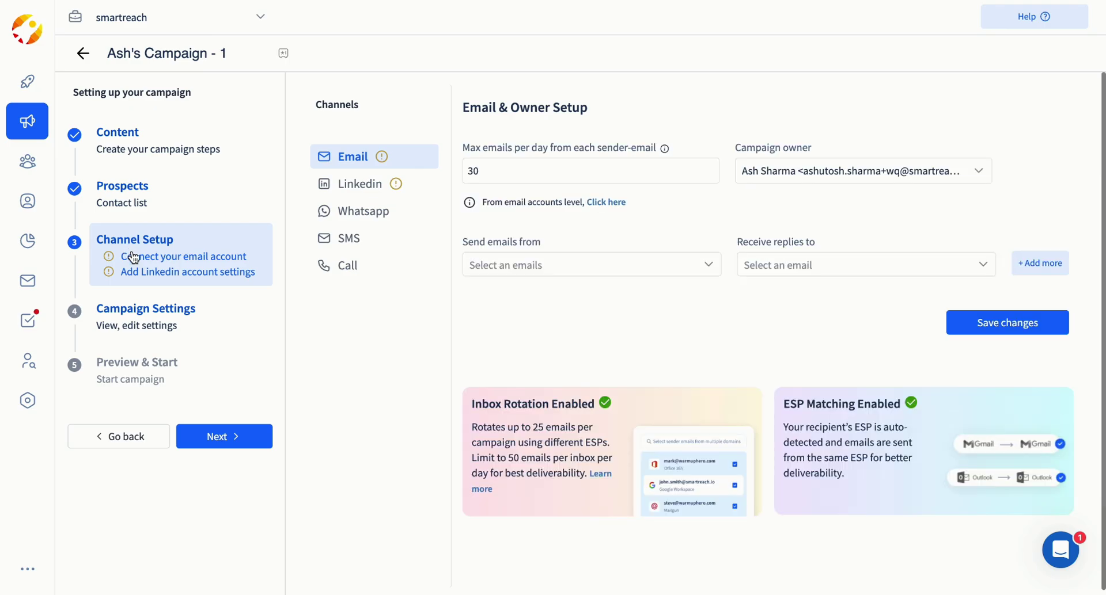
{"action": "left_click", "coordinate": [363, 185]}
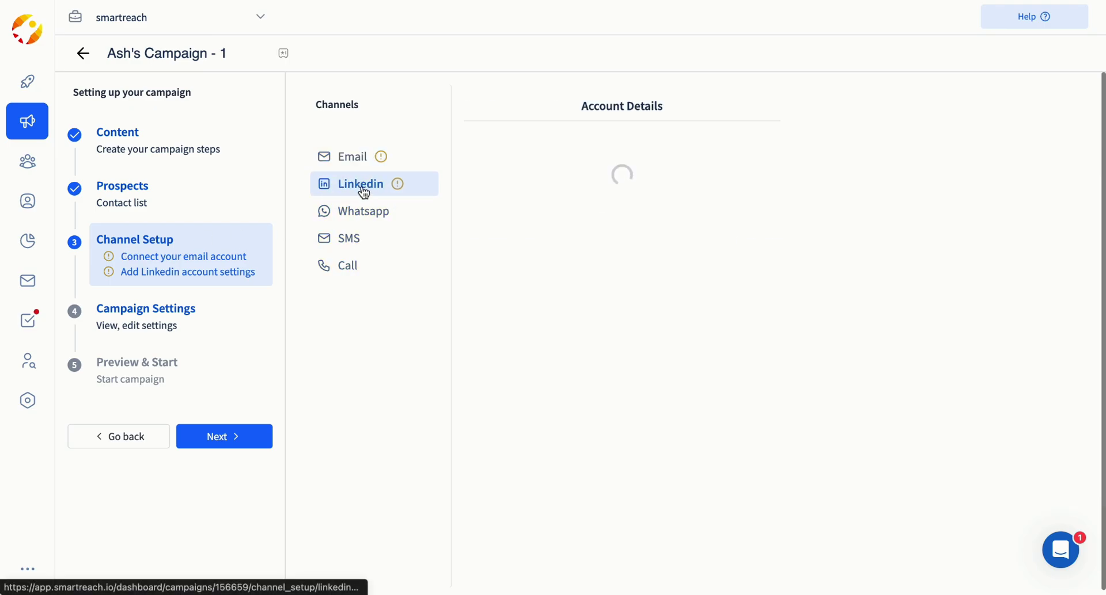
{"action": "left_click", "coordinate": [359, 154]}
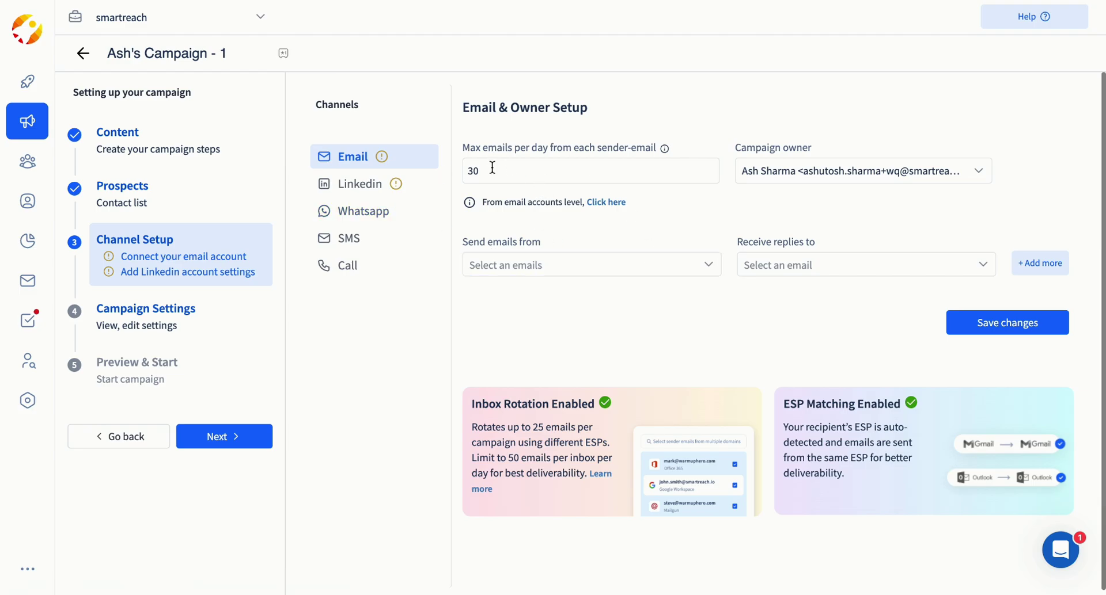
{"action": "left_click", "coordinate": [542, 264]}
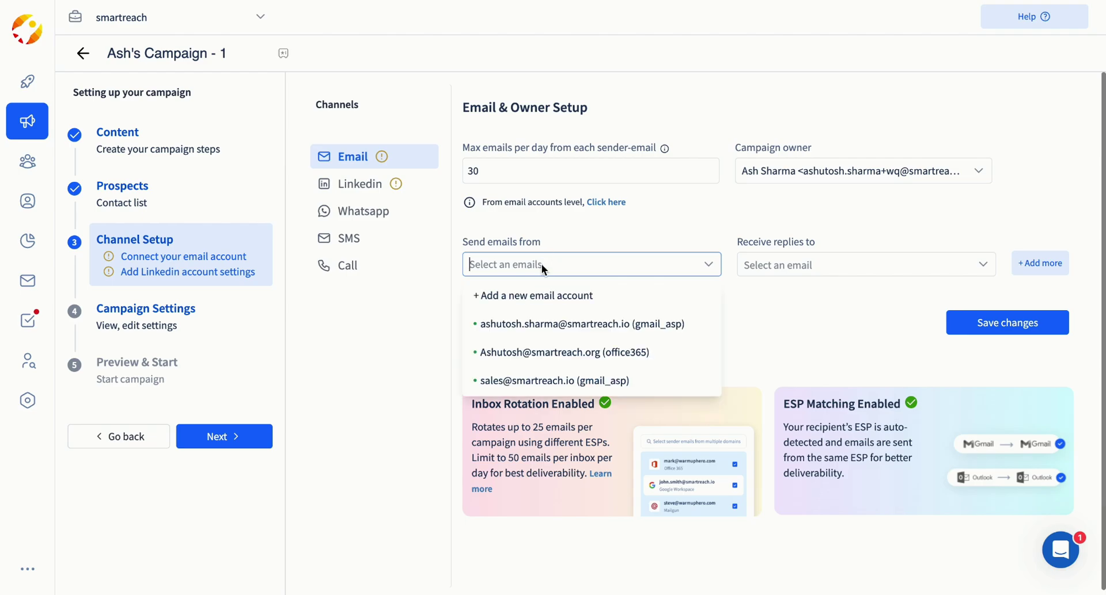
{"action": "left_click", "coordinate": [559, 297]}
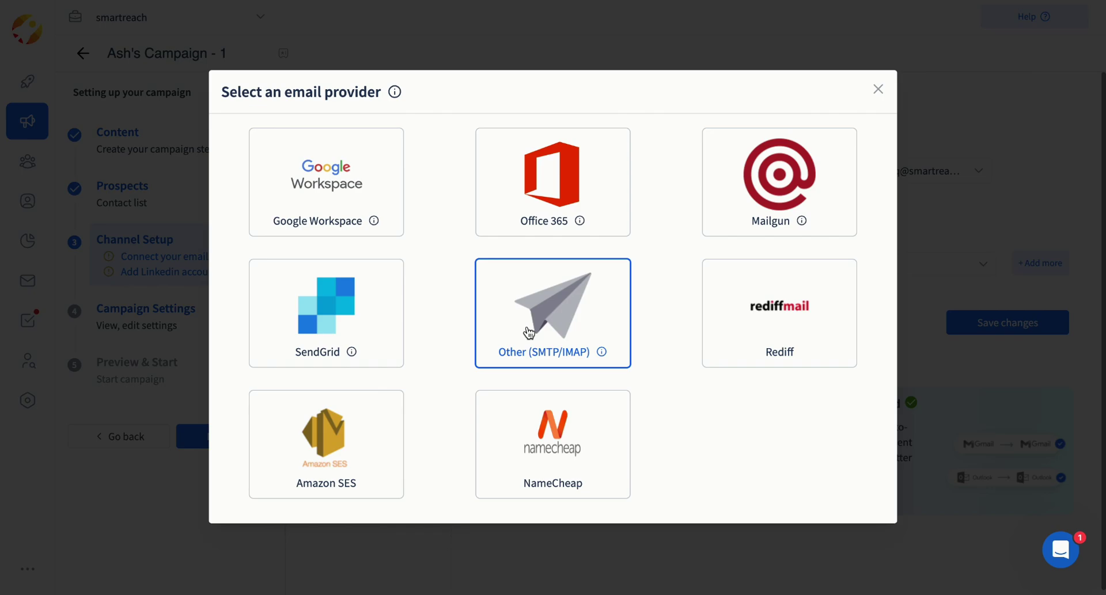
{"action": "mouse_move", "coordinate": [357, 353]}
{"action": "left_click", "coordinate": [576, 361]}
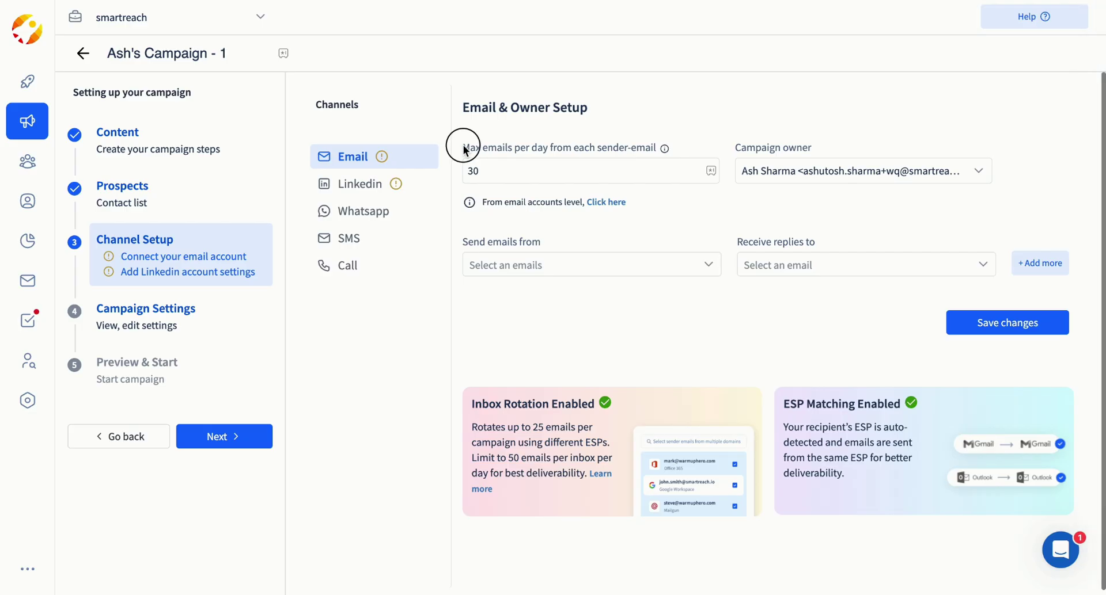
Choose the first Gmail account as the campaign's sender email
{"action": "left_click_drag", "start_coordinate": [458, 145], "coordinate": [645, 154]}
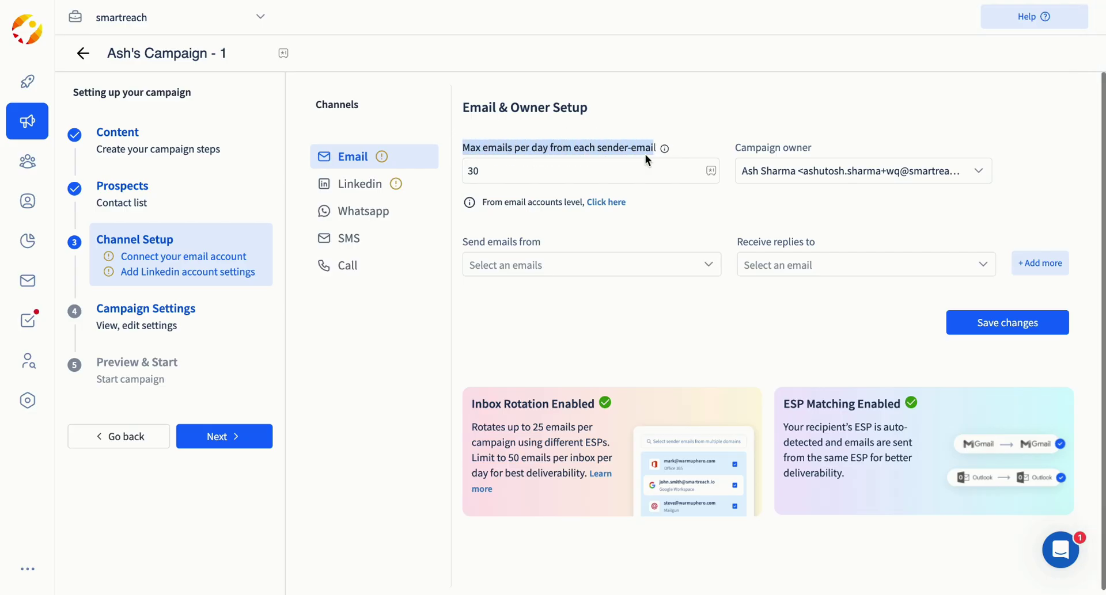
{"action": "left_click", "coordinate": [552, 144]}
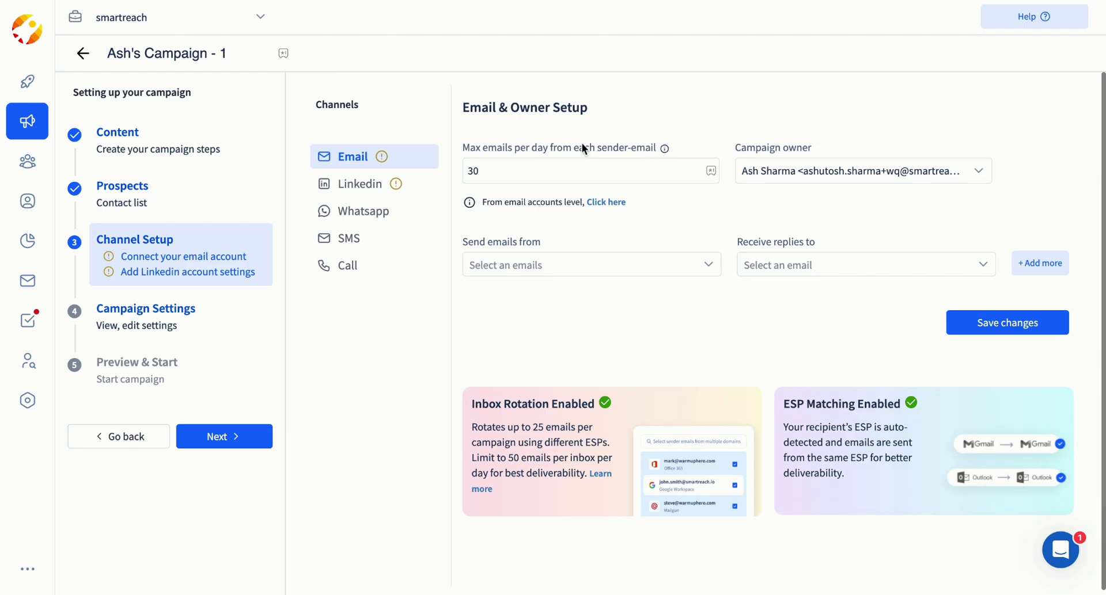
{"action": "left_click", "coordinate": [558, 267]}
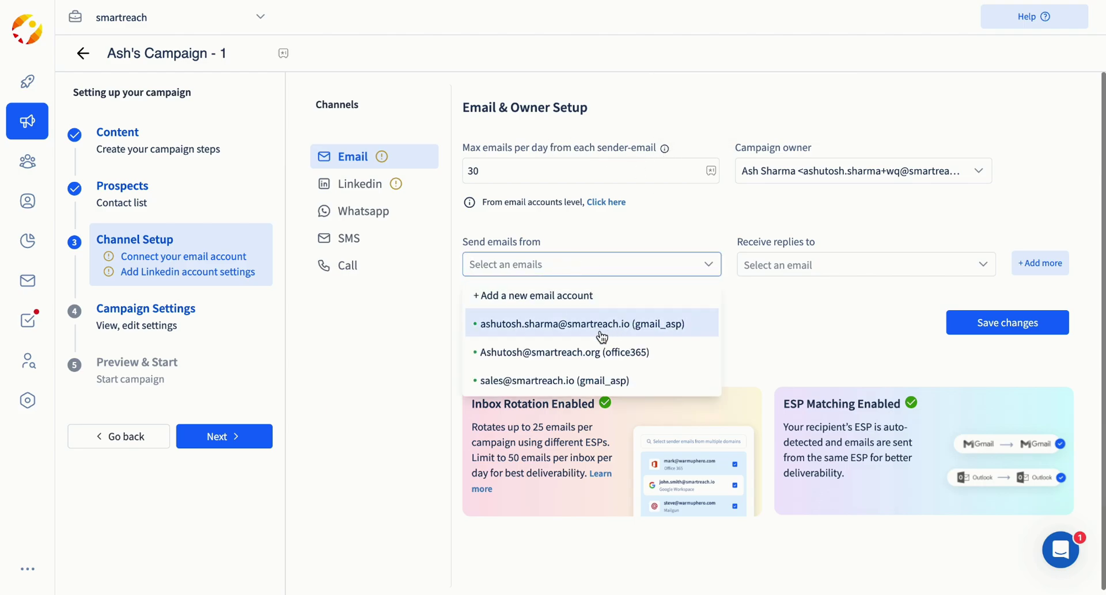
{"action": "left_click", "coordinate": [589, 324]}
{"action": "left_click_drag", "start_coordinate": [464, 245], "coordinate": [542, 244]}
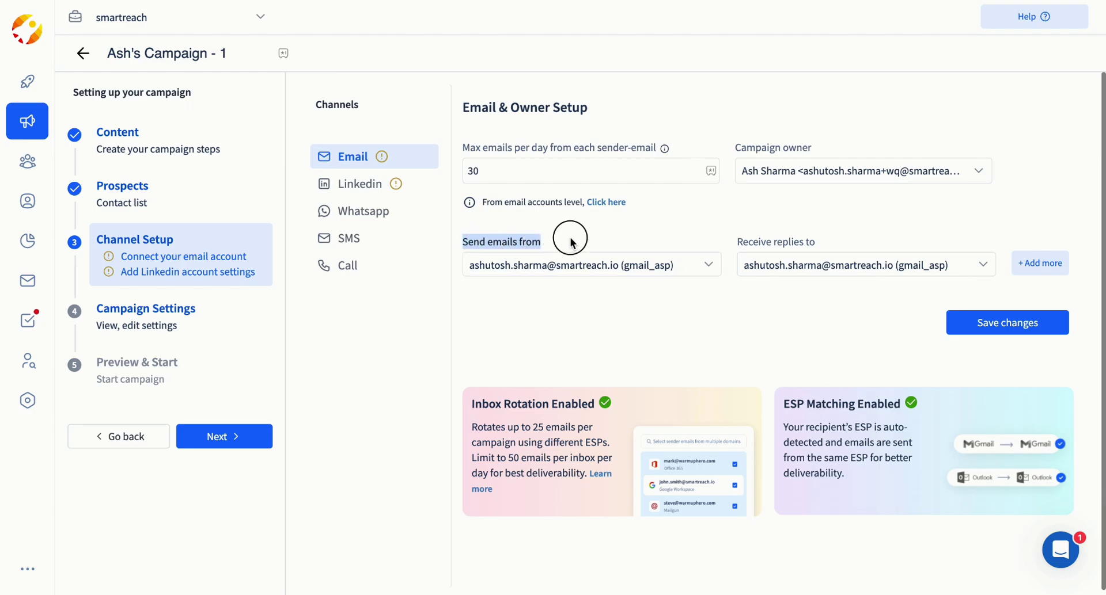
{"action": "left_click", "coordinate": [570, 242]}
Set the reply-to address to the same Gmail sender account instead of Office 365
{"action": "left_click", "coordinate": [803, 265]}
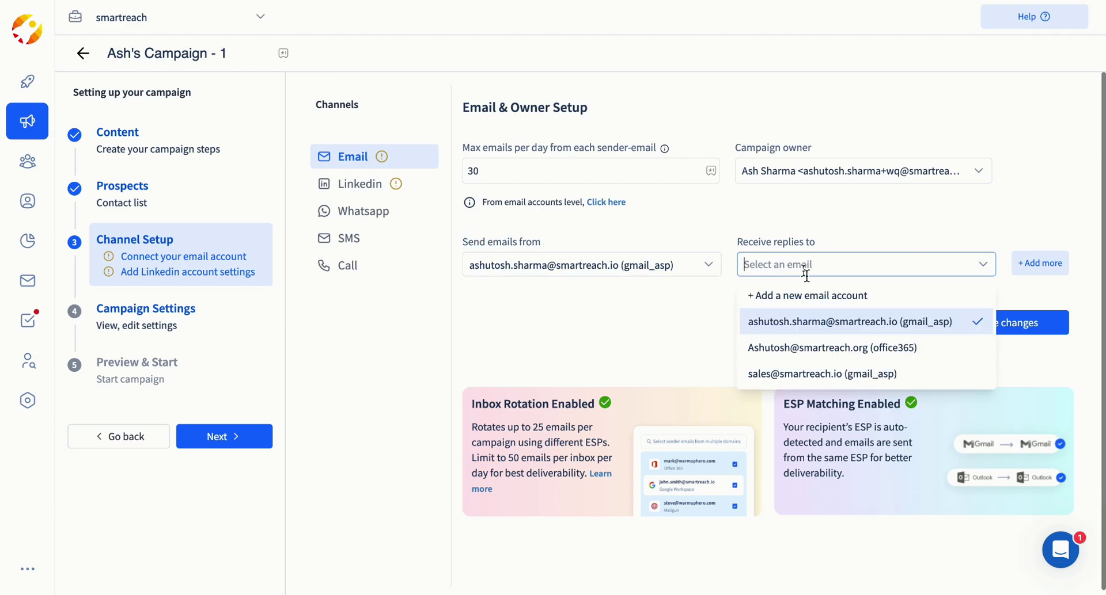
{"action": "left_click", "coordinate": [818, 349]}
{"action": "triple_click", "coordinate": [819, 241]}
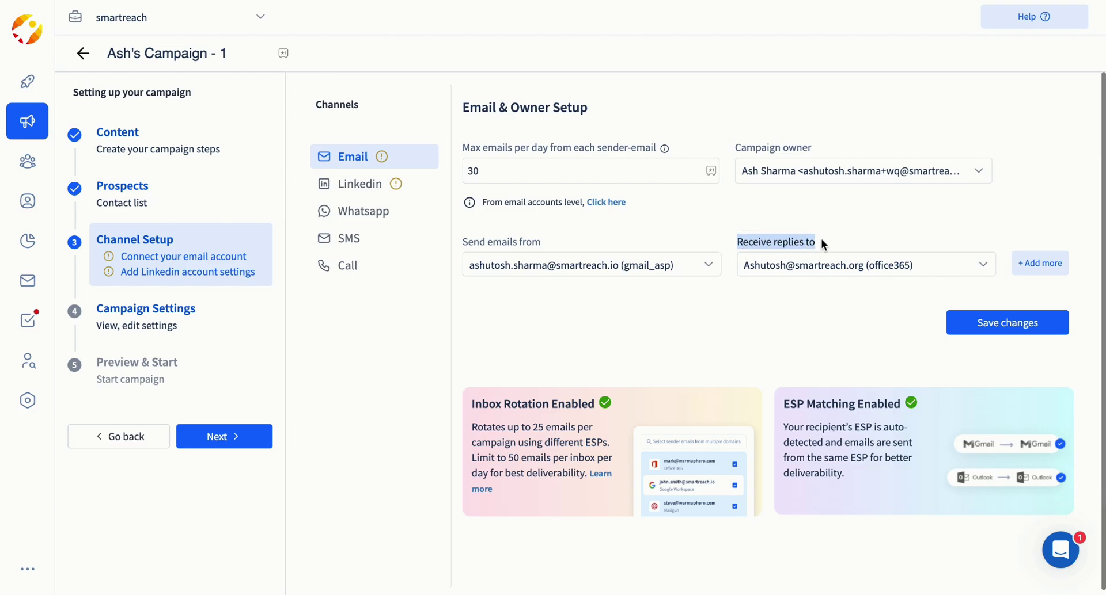
{"action": "left_click", "coordinate": [803, 265]}
{"action": "left_click", "coordinate": [806, 321]}
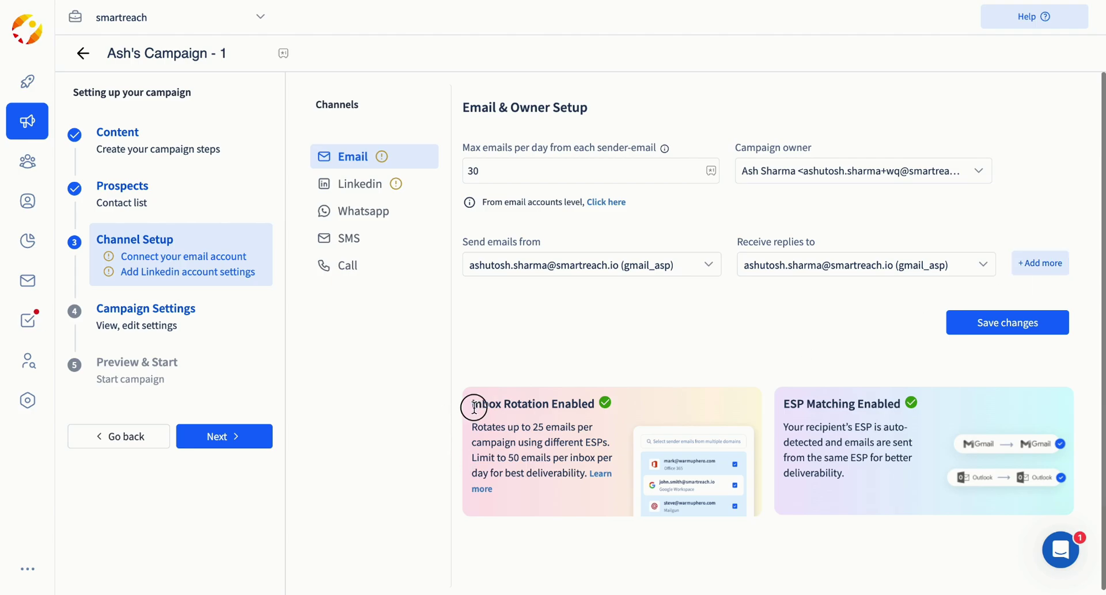
{"action": "left_click_drag", "start_coordinate": [469, 402], "coordinate": [604, 402]}
{"action": "left_click", "coordinate": [564, 406]}
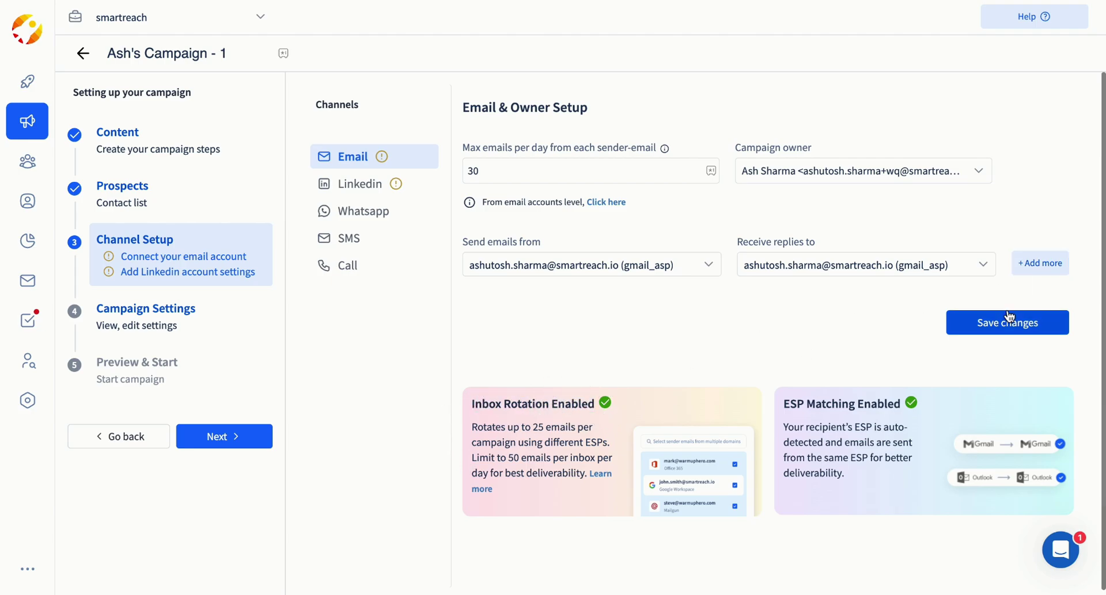
Add a second sender pair using the Office 365 account and a third using the sales Gmail account
{"action": "left_click", "coordinate": [1042, 263]}
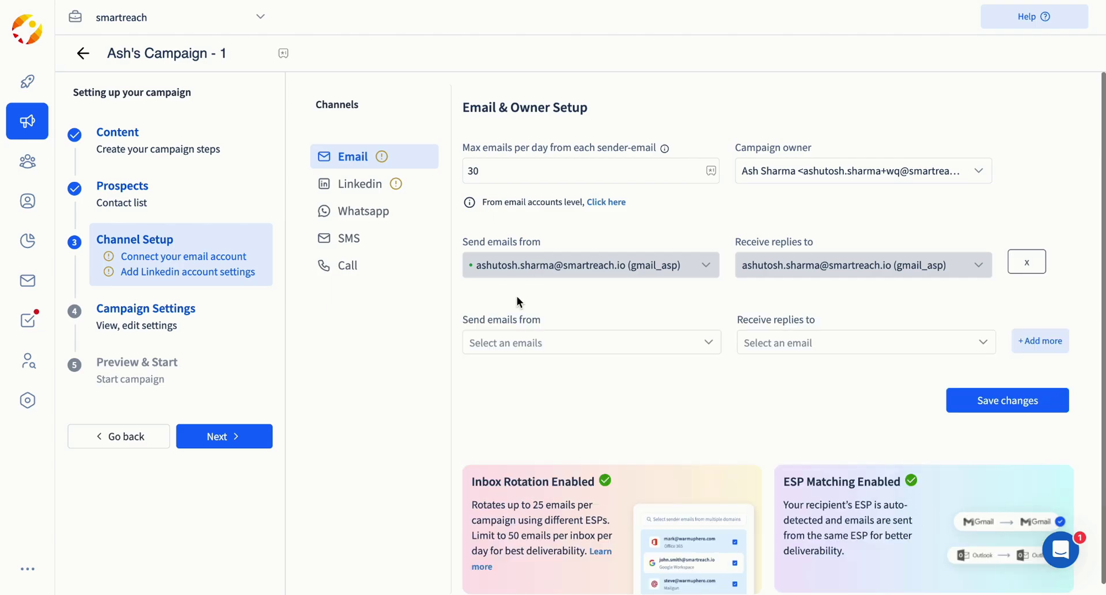
{"action": "left_click", "coordinate": [553, 341]}
{"action": "left_click", "coordinate": [571, 401]}
{"action": "left_click", "coordinate": [1040, 340]}
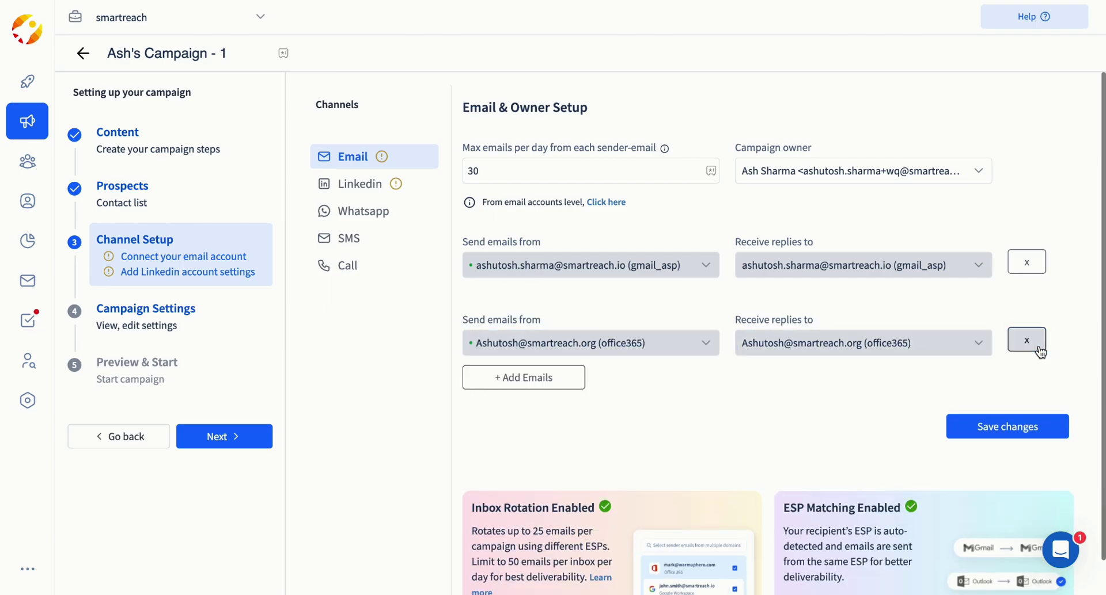
{"action": "left_click", "coordinate": [501, 377]}
{"action": "left_click", "coordinate": [551, 421]}
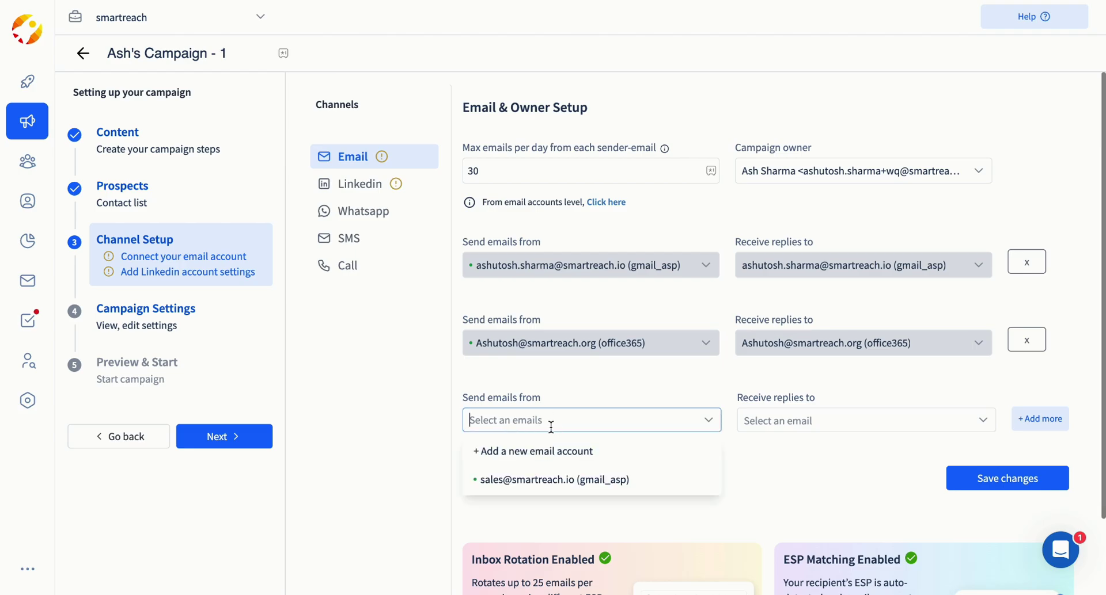
{"action": "left_click", "coordinate": [599, 482]}
{"action": "scroll", "coordinate": [935, 489], "scroll_direction": "down", "scroll_amount": 2}
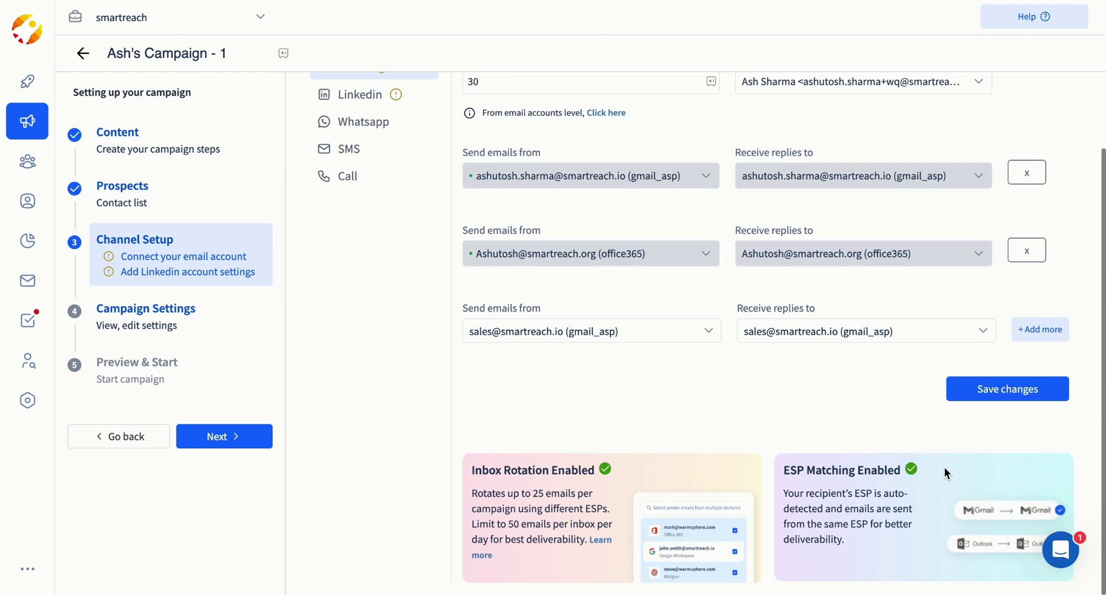
Save and confirm the three sender accounts, then check the Linkedin and Whatsapp channel settings
{"action": "left_click", "coordinate": [993, 393]}
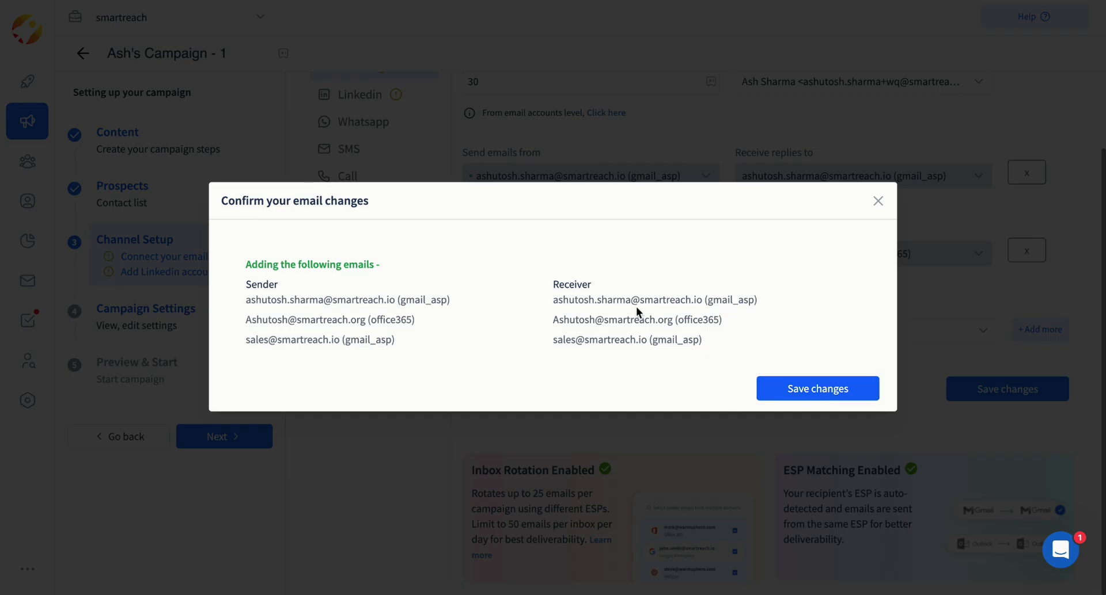
{"action": "left_click", "coordinate": [794, 387]}
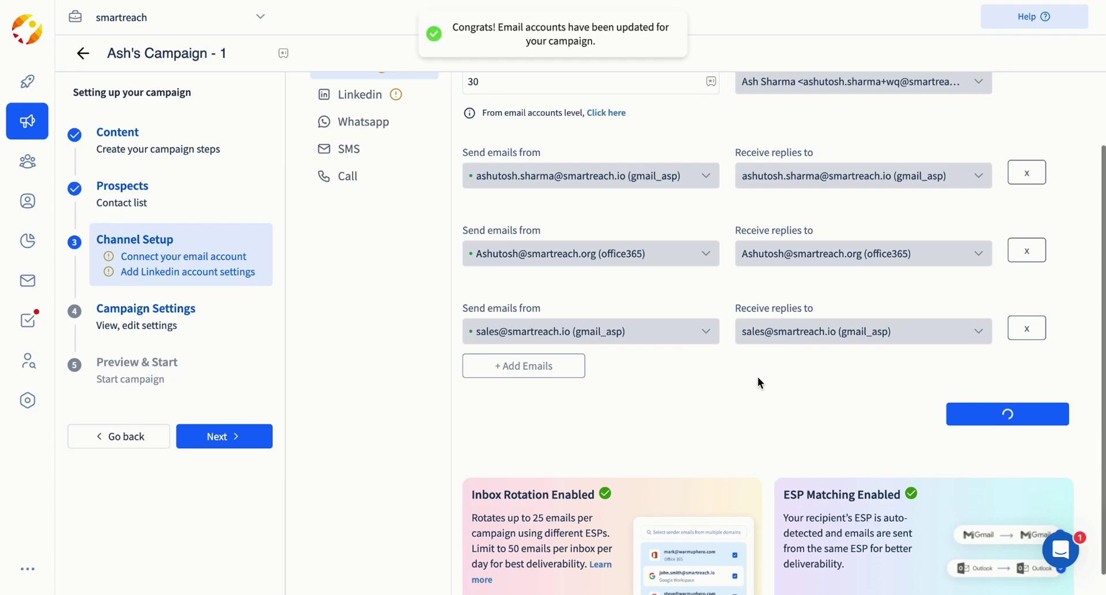
{"action": "scroll", "coordinate": [758, 382], "scroll_direction": "down", "scroll_amount": 1}
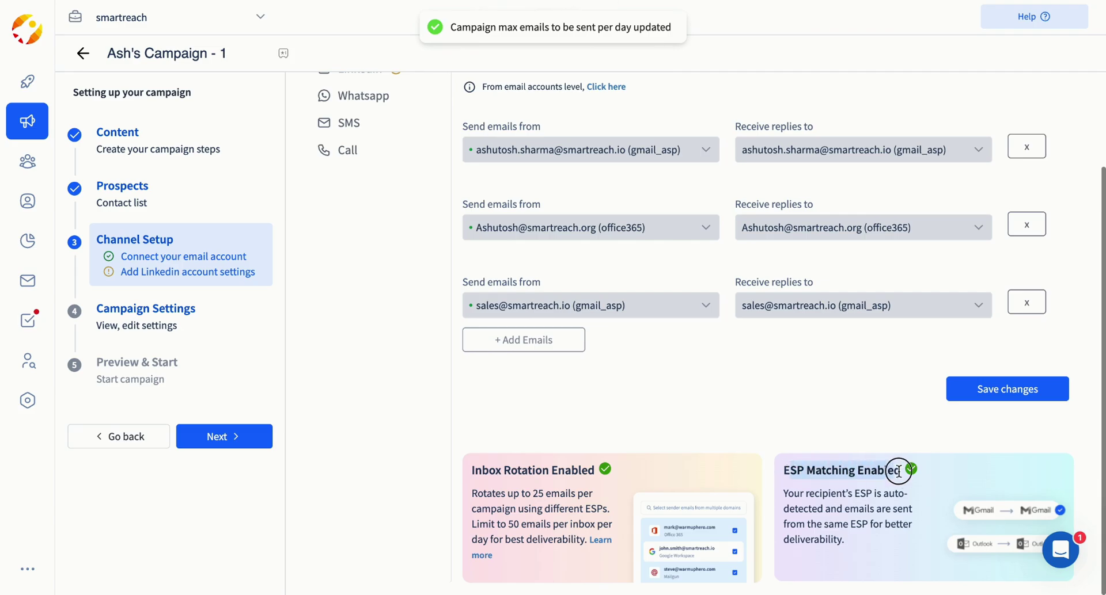
{"action": "scroll", "coordinate": [776, 406], "scroll_direction": "up", "scroll_amount": 2}
{"action": "scroll", "coordinate": [776, 405], "scroll_direction": "down", "scroll_amount": 2}
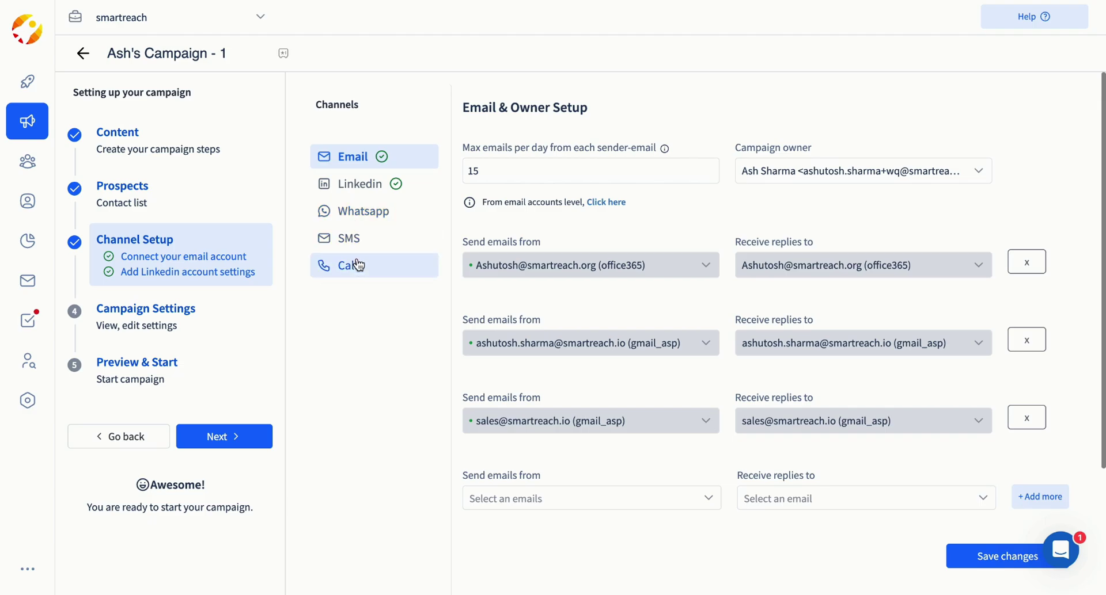
{"action": "left_click", "coordinate": [362, 197]}
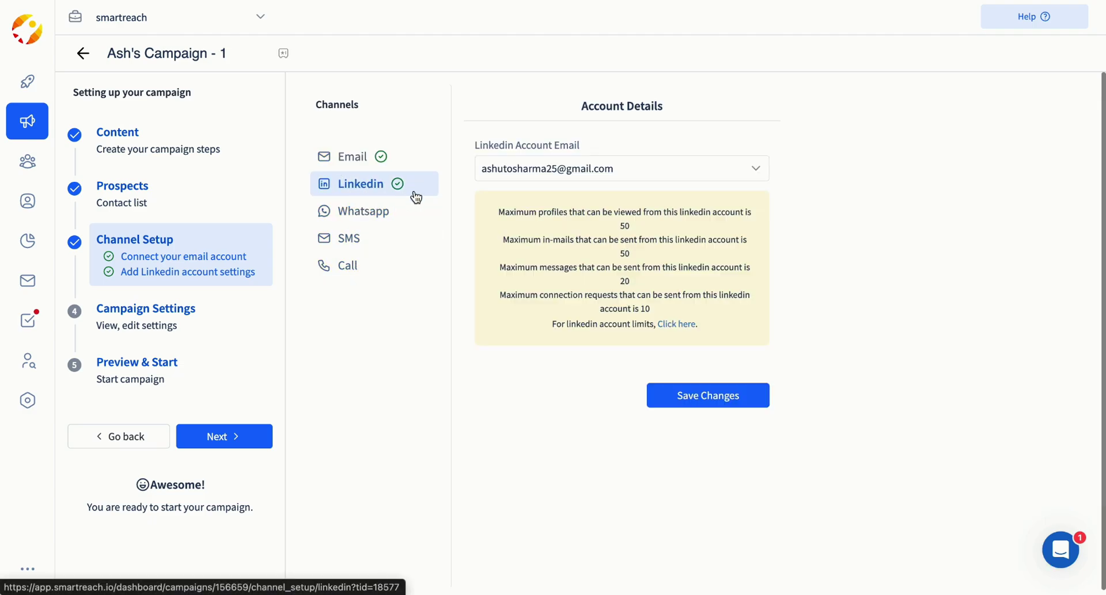
{"action": "left_click", "coordinate": [397, 211]}
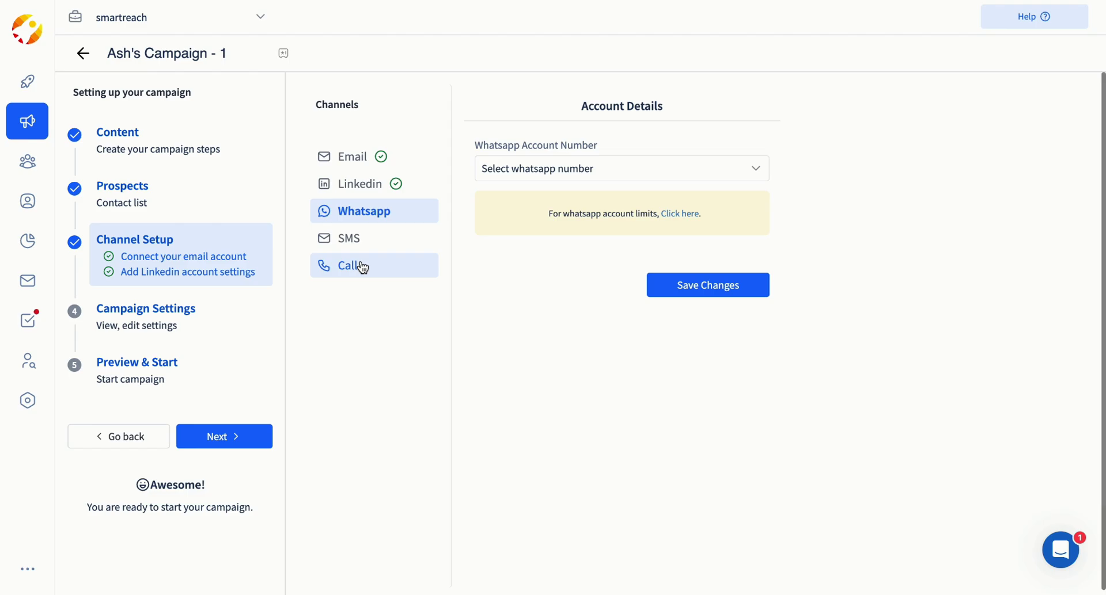
Save a sending schedule of 09:00 AM to 06:00 PM on weekdays only
{"action": "left_click", "coordinate": [119, 330]}
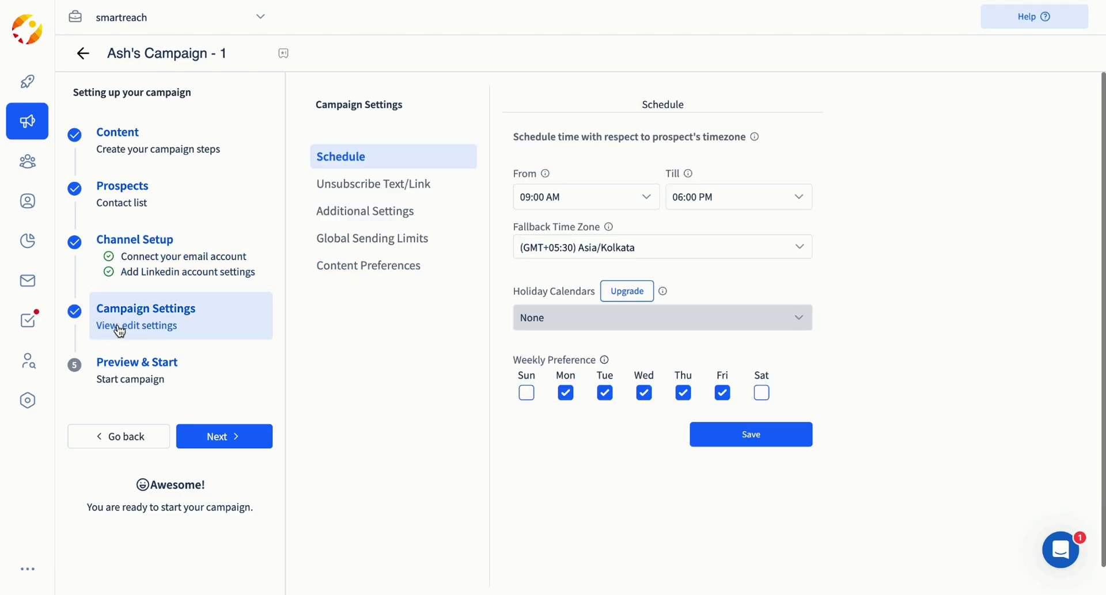
{"action": "left_click", "coordinate": [530, 197]}
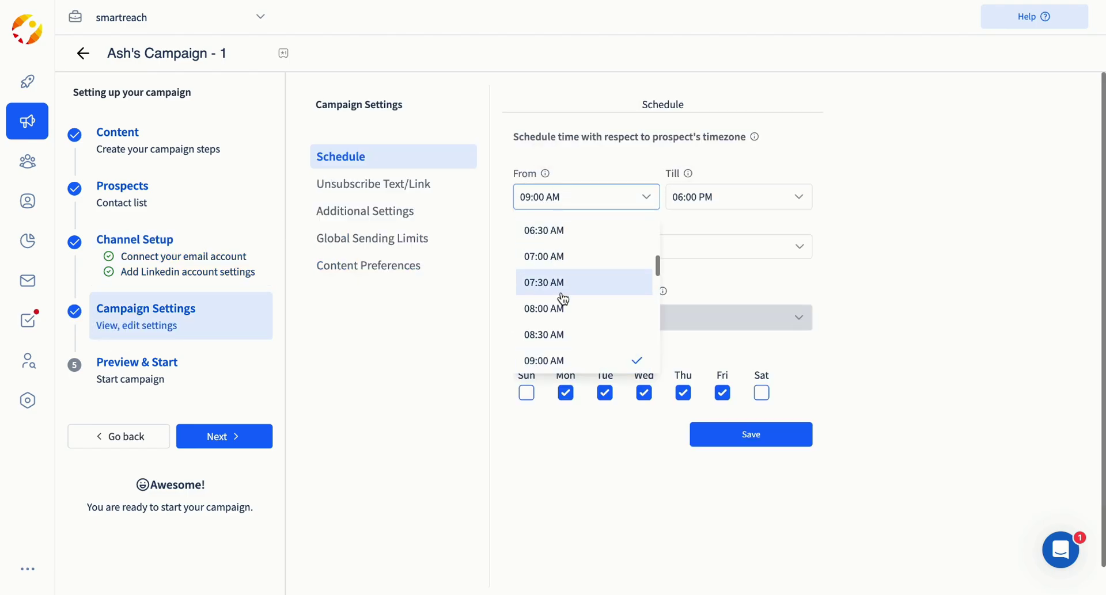
{"action": "left_click", "coordinate": [664, 196]}
{"action": "left_click", "coordinate": [718, 197]}
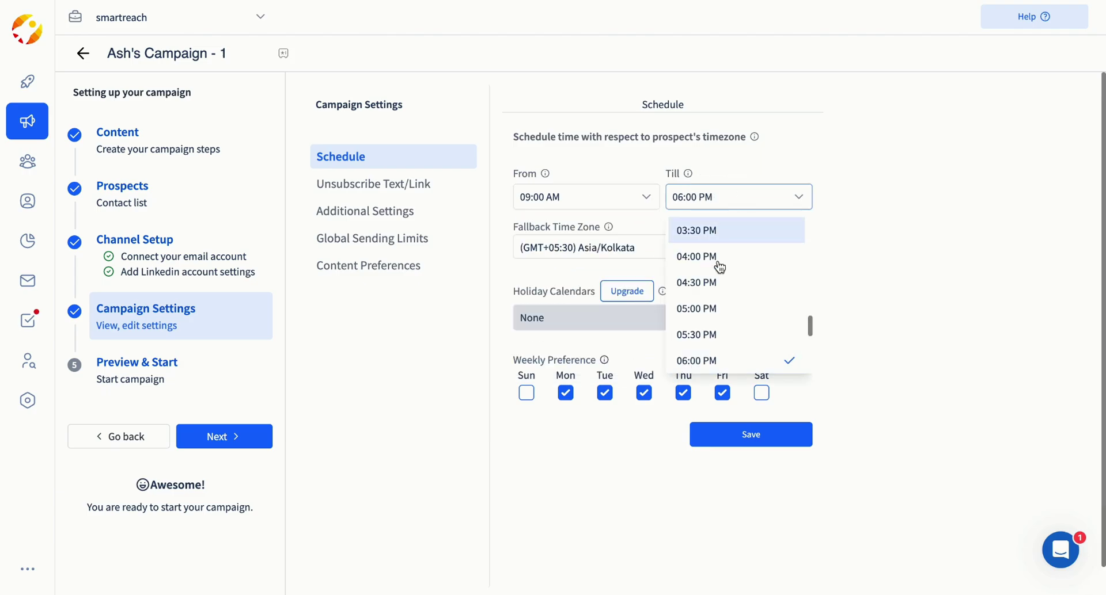
{"action": "left_click", "coordinate": [723, 205]}
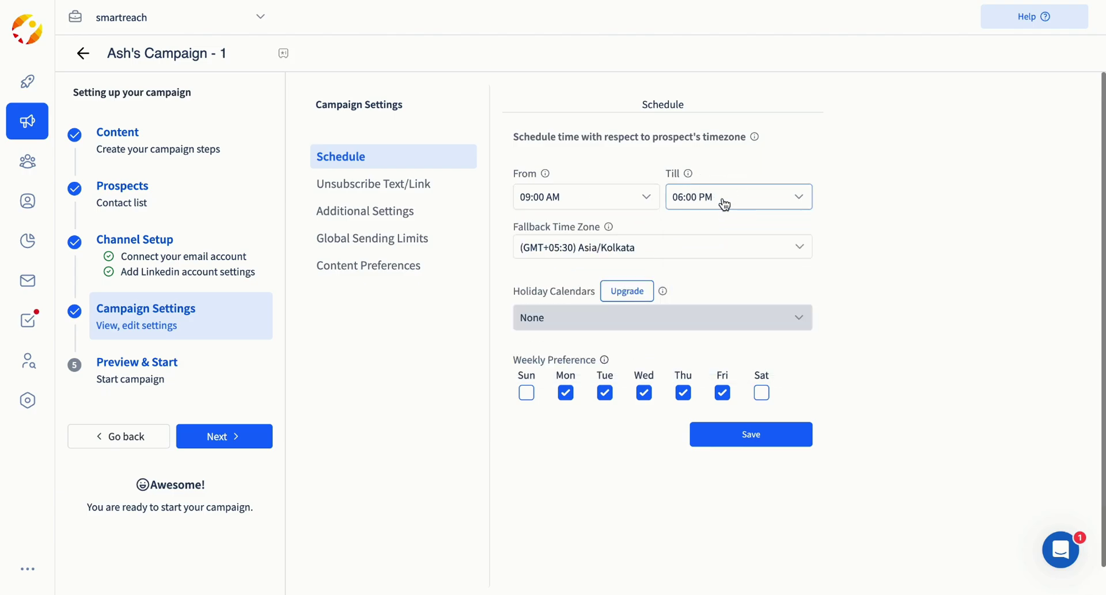
{"action": "left_click", "coordinate": [565, 395]}
{"action": "left_click", "coordinate": [604, 394]}
{"action": "left_click", "coordinate": [566, 393]}
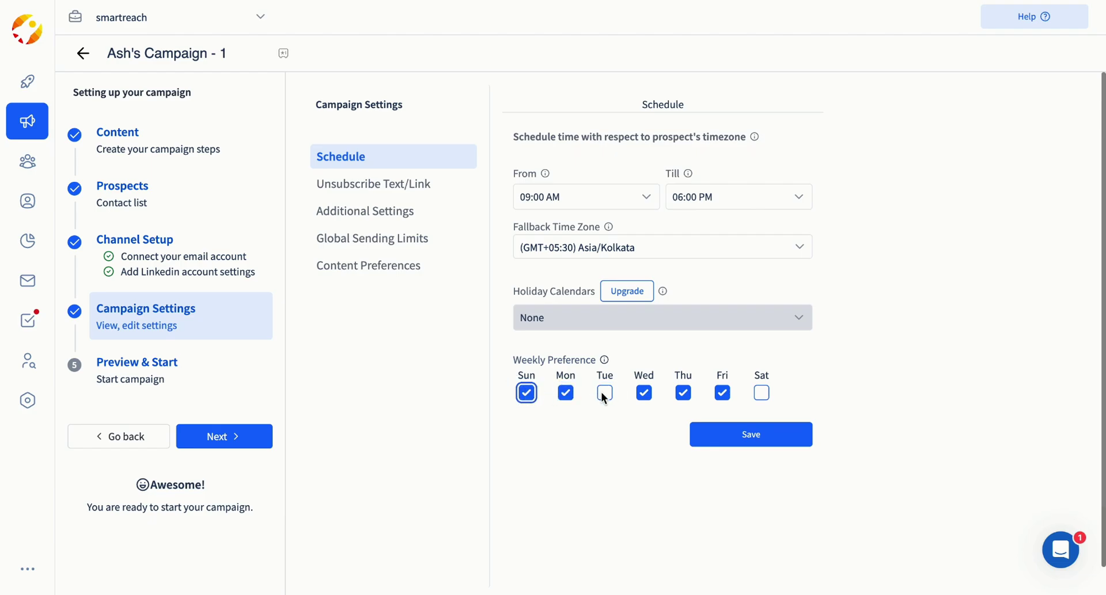
{"action": "left_click", "coordinate": [603, 396]}
{"action": "left_click", "coordinate": [526, 393]}
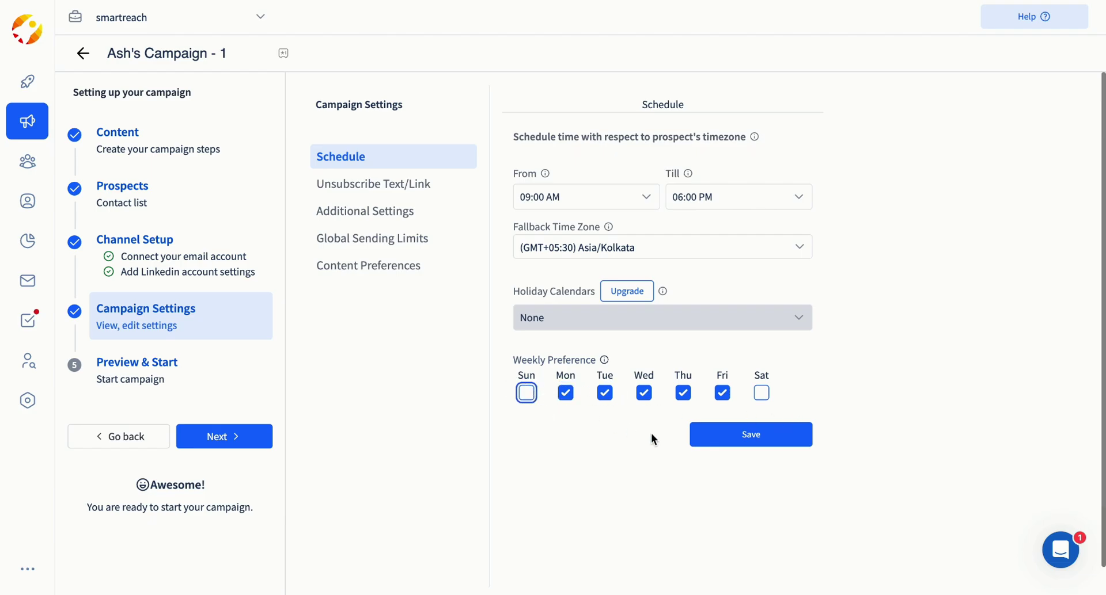
{"action": "left_click", "coordinate": [714, 436]}
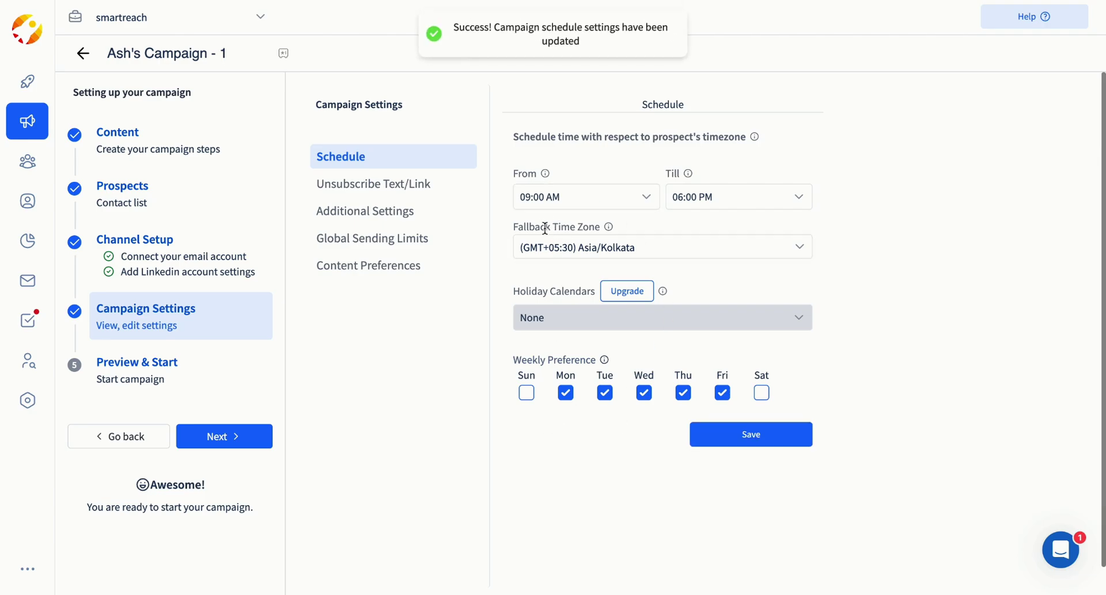
Set the fallback time zone to (GMT-05:00) America/New_York
{"action": "left_click_drag", "start_coordinate": [546, 226], "coordinate": [598, 228]}
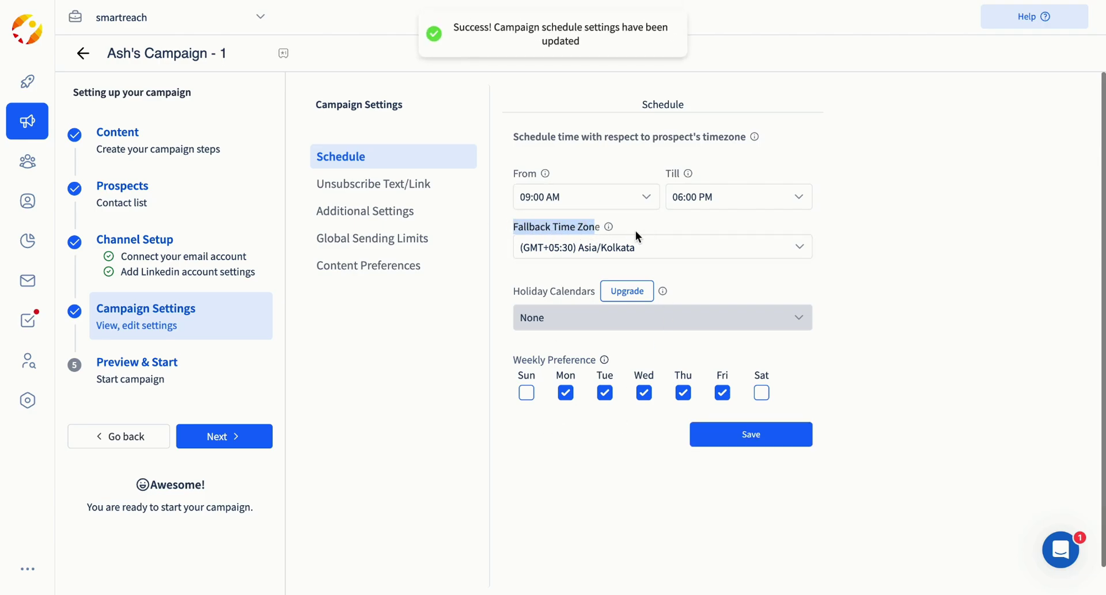
{"action": "left_click", "coordinate": [608, 227]}
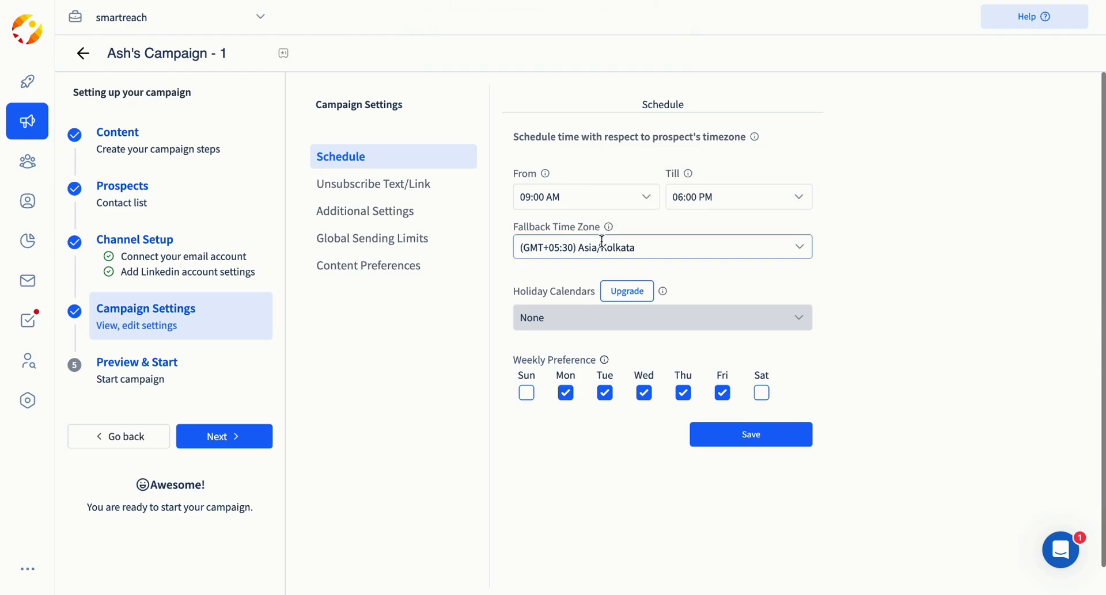
{"action": "left_click", "coordinate": [602, 245]}
{"action": "scroll", "coordinate": [622, 365], "scroll_direction": "down", "scroll_amount": 2}
{"action": "left_click", "coordinate": [564, 242]}
{"action": "type", "text": "new"}
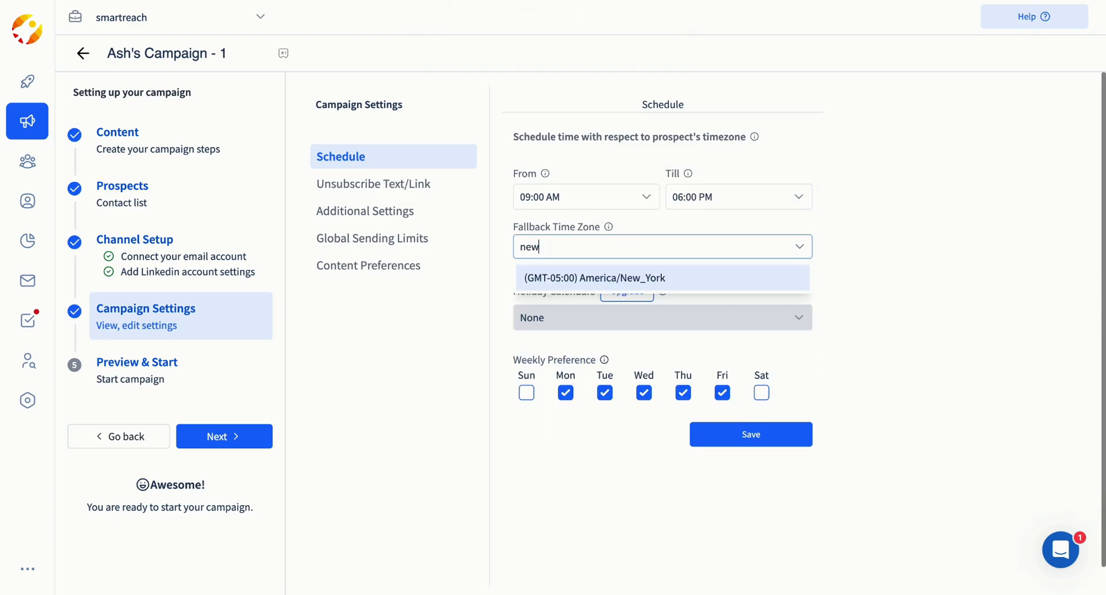
{"action": "left_click", "coordinate": [618, 276]}
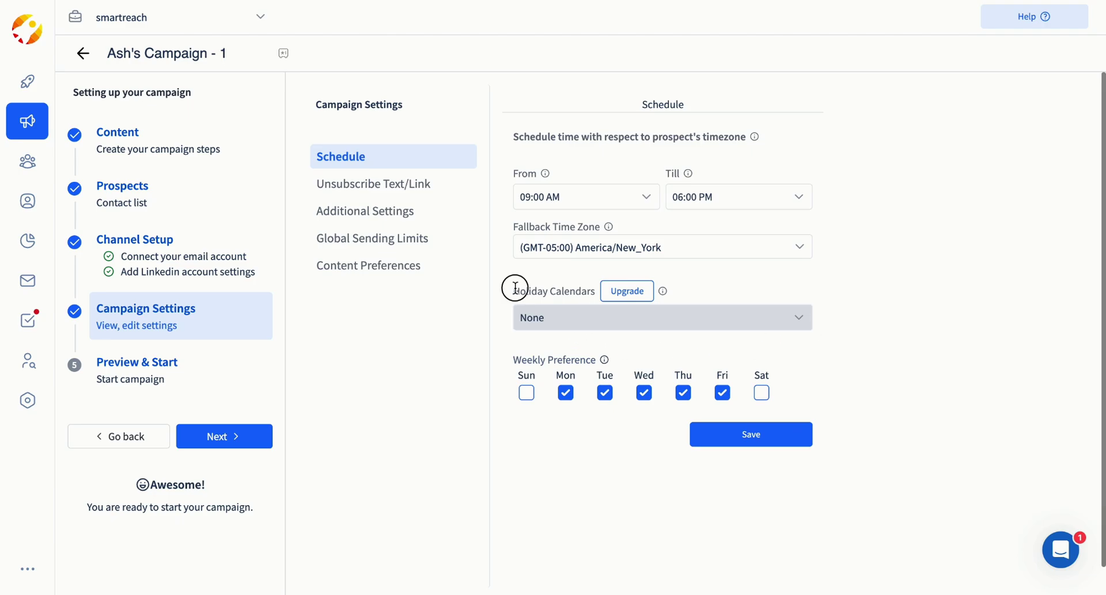
{"action": "left_click_drag", "start_coordinate": [515, 288], "coordinate": [587, 286]}
{"action": "left_click", "coordinate": [696, 276]}
{"action": "mouse_move", "coordinate": [662, 292]}
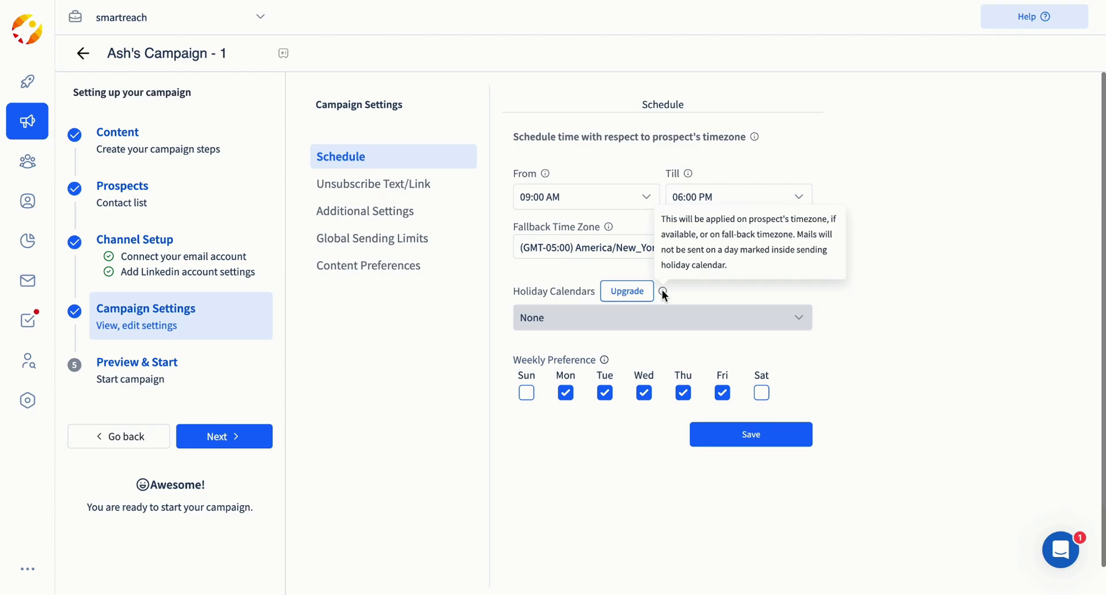
{"action": "left_click", "coordinate": [371, 185]}
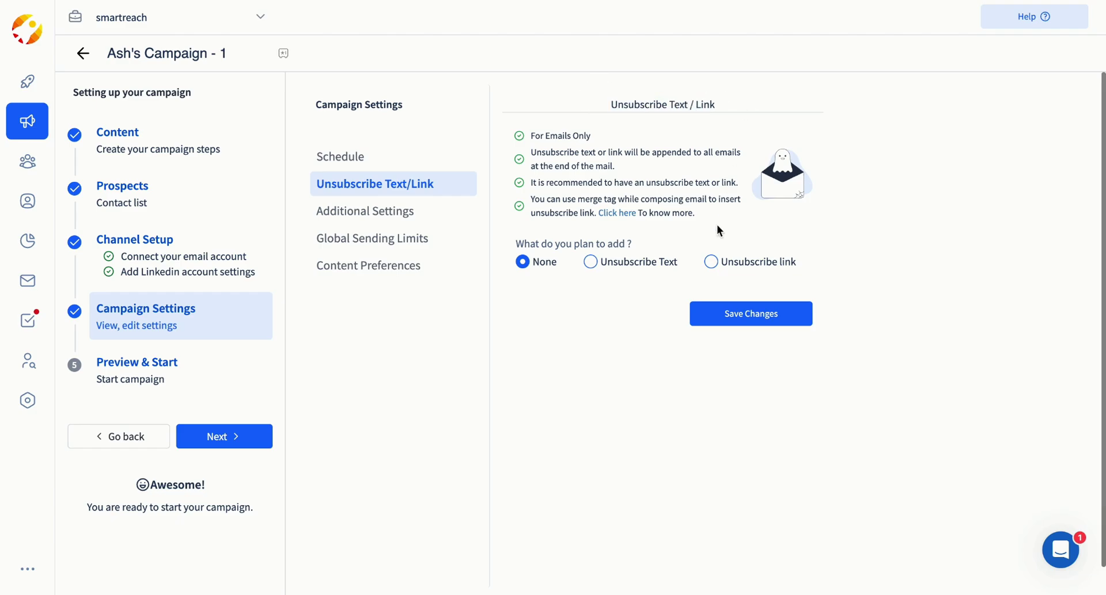
Save an unsubscribe link reading 'To opt out, {{click here}}' for every email
{"action": "left_click", "coordinate": [710, 261]}
{"action": "left_click_drag", "start_coordinate": [633, 332], "coordinate": [523, 330]}
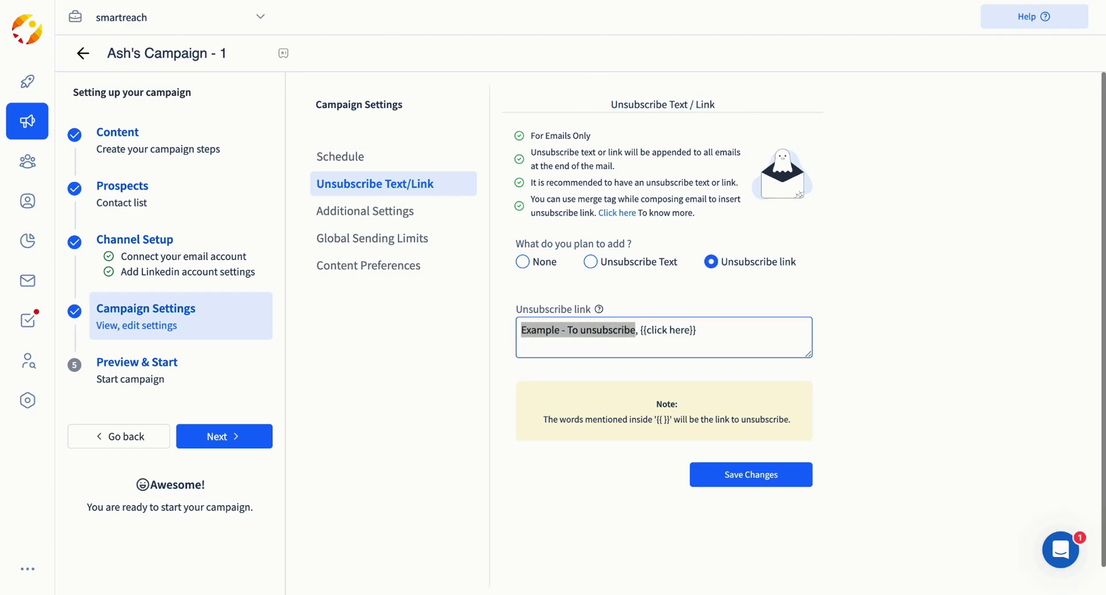
{"action": "type", "text": "To opt out"}
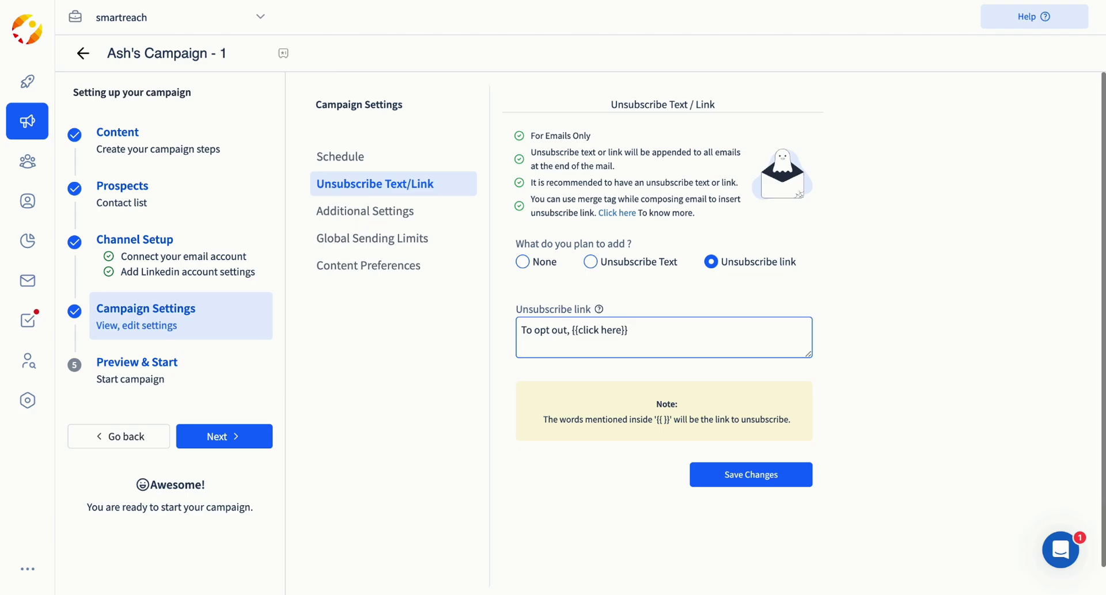
{"action": "left_click", "coordinate": [743, 471]}
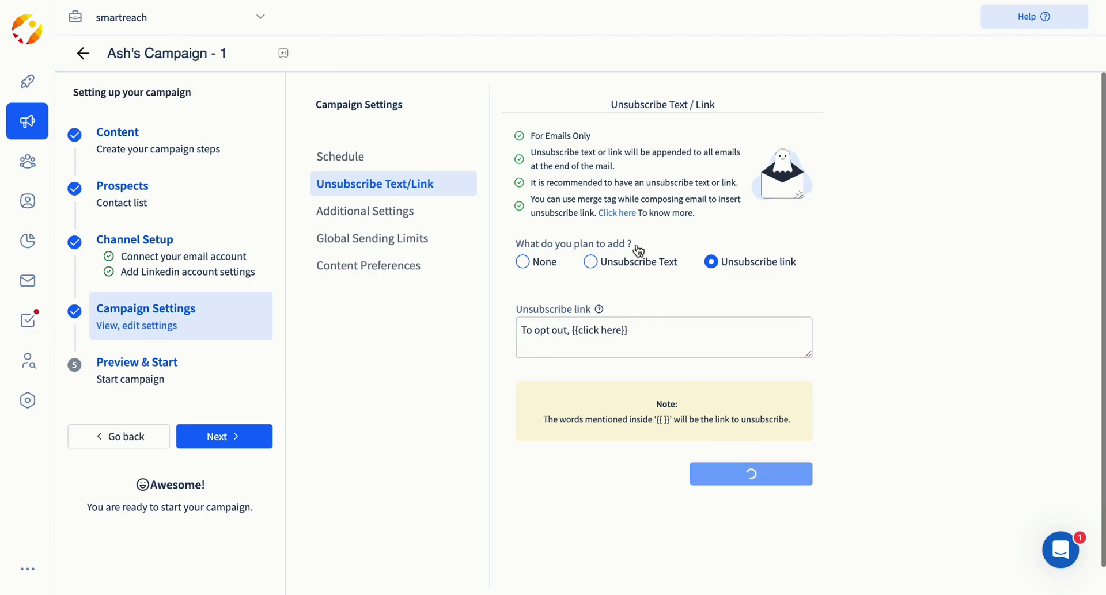
Review Additional Settings, leaving open tracking and click tracking turned off
{"action": "left_click", "coordinate": [396, 224]}
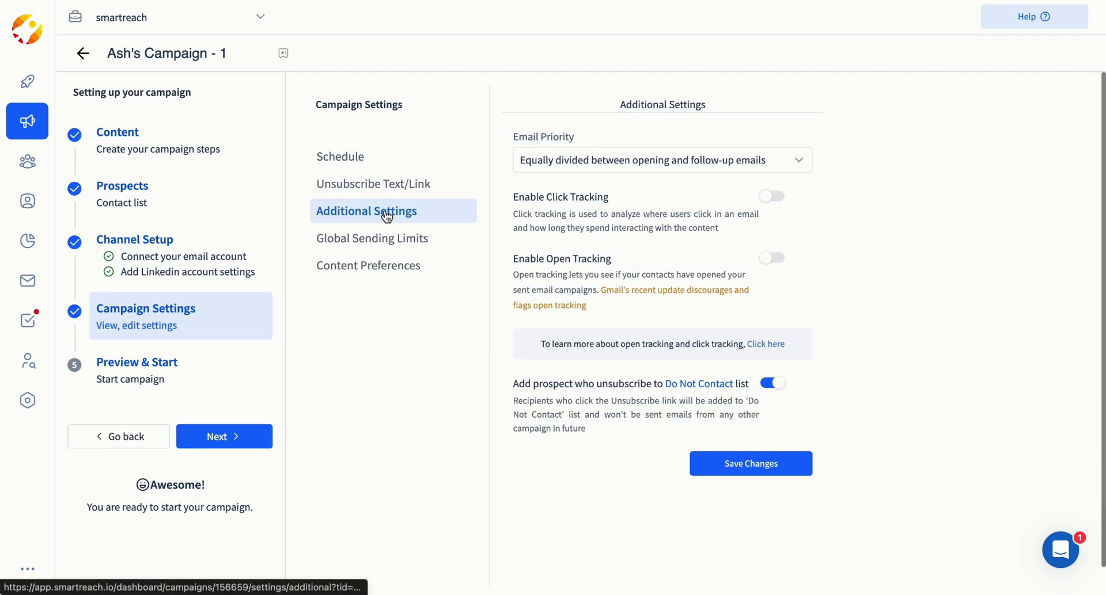
{"action": "left_click_drag", "start_coordinate": [519, 258], "coordinate": [612, 259]}
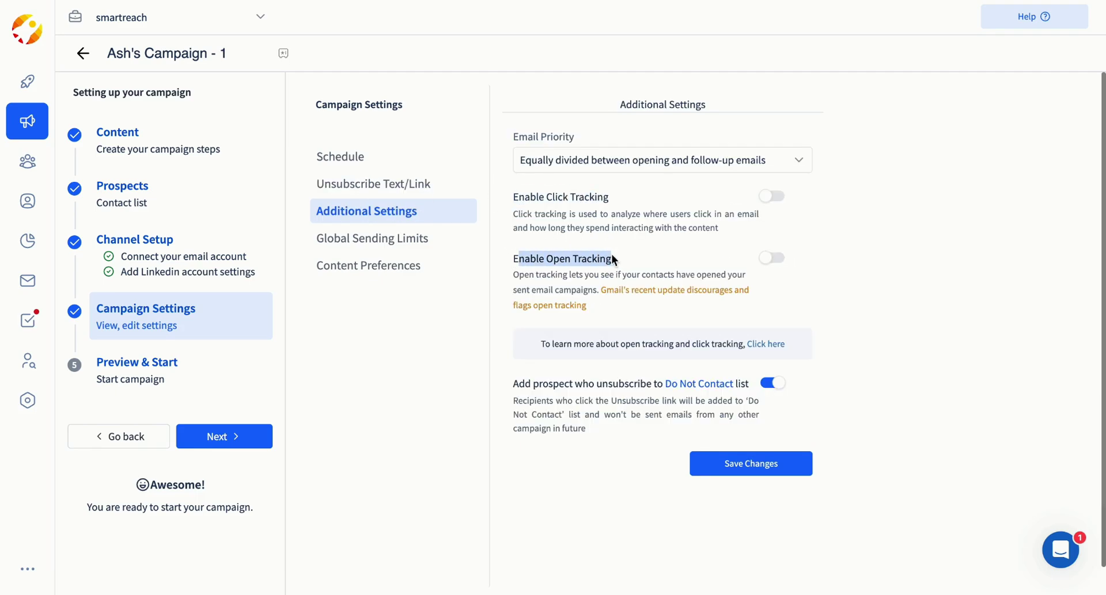
{"action": "left_click", "coordinate": [771, 259]}
{"action": "left_click", "coordinate": [726, 246]}
{"action": "left_click", "coordinate": [771, 196]}
{"action": "left_click", "coordinate": [772, 196]}
{"action": "left_click", "coordinate": [552, 340]}
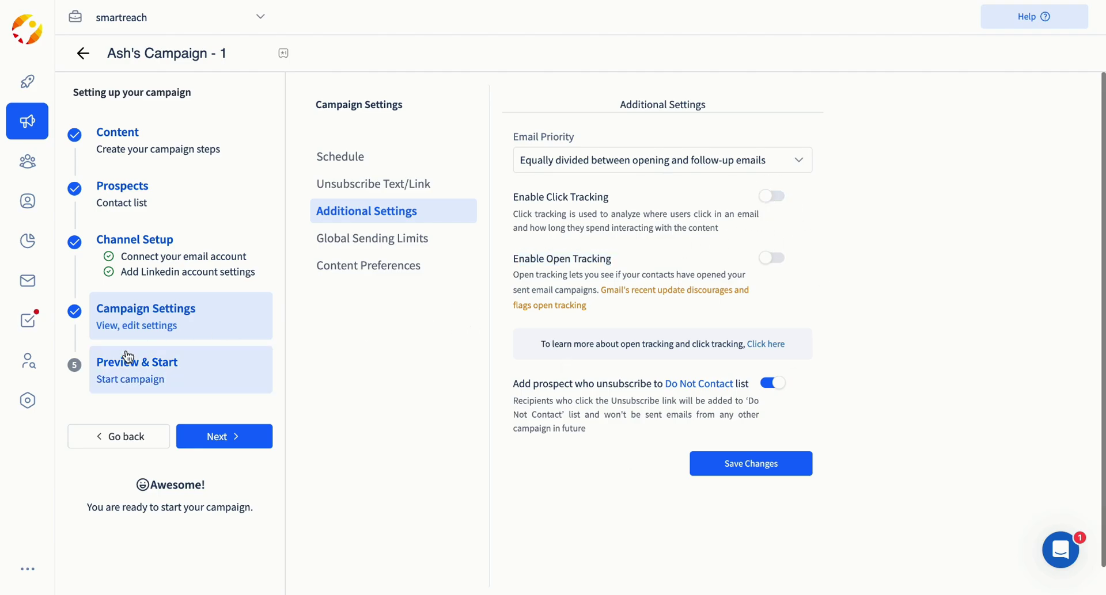
In Preview & Start, preview the emails for the second and third prospects
{"action": "left_click", "coordinate": [130, 374]}
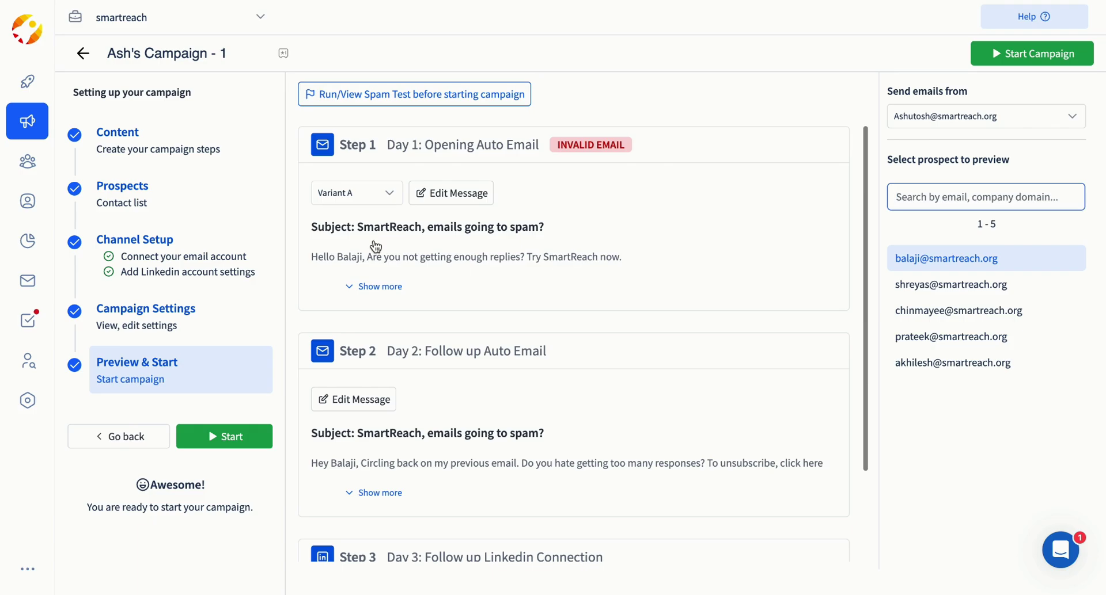
{"action": "scroll", "coordinate": [524, 281], "scroll_direction": "down", "scroll_amount": 1}
{"action": "left_click", "coordinate": [921, 286]}
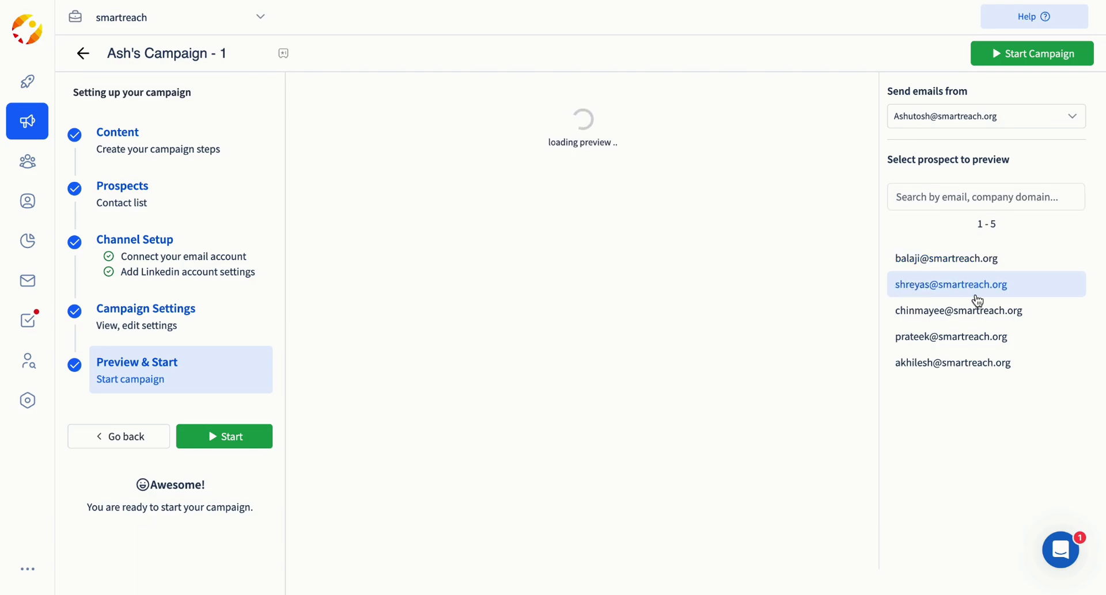
{"action": "left_click", "coordinate": [933, 313]}
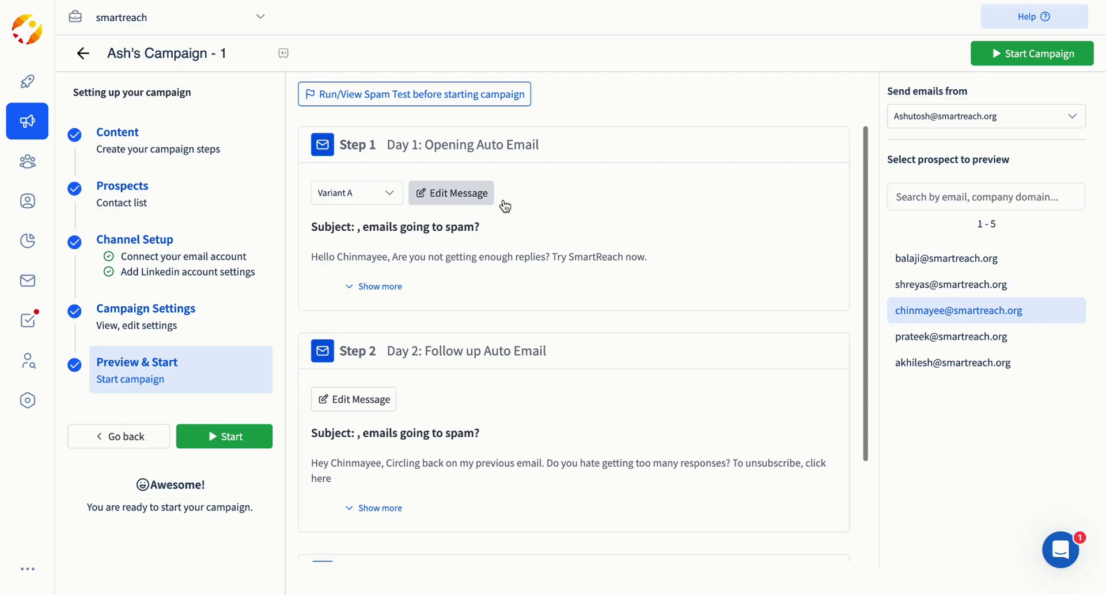
Shorten the greeting name in the third prospect's first-step email and update the step
{"action": "left_click", "coordinate": [461, 194]}
{"action": "left_click_drag", "start_coordinate": [317, 233], "coordinate": [282, 232]}
{"action": "type", "text": "u"}
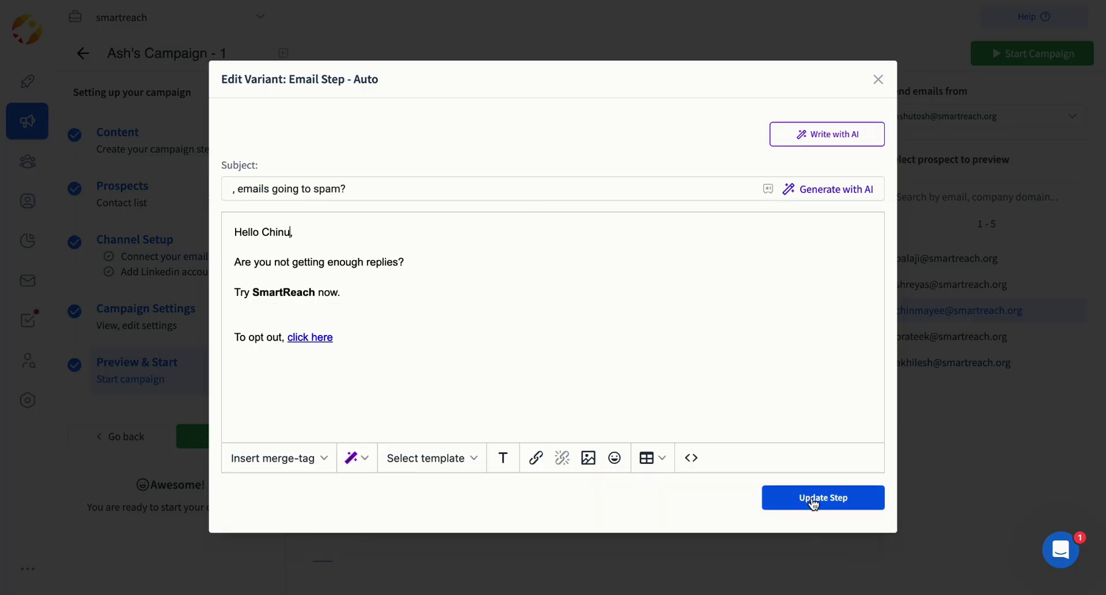
{"action": "left_click", "coordinate": [813, 501]}
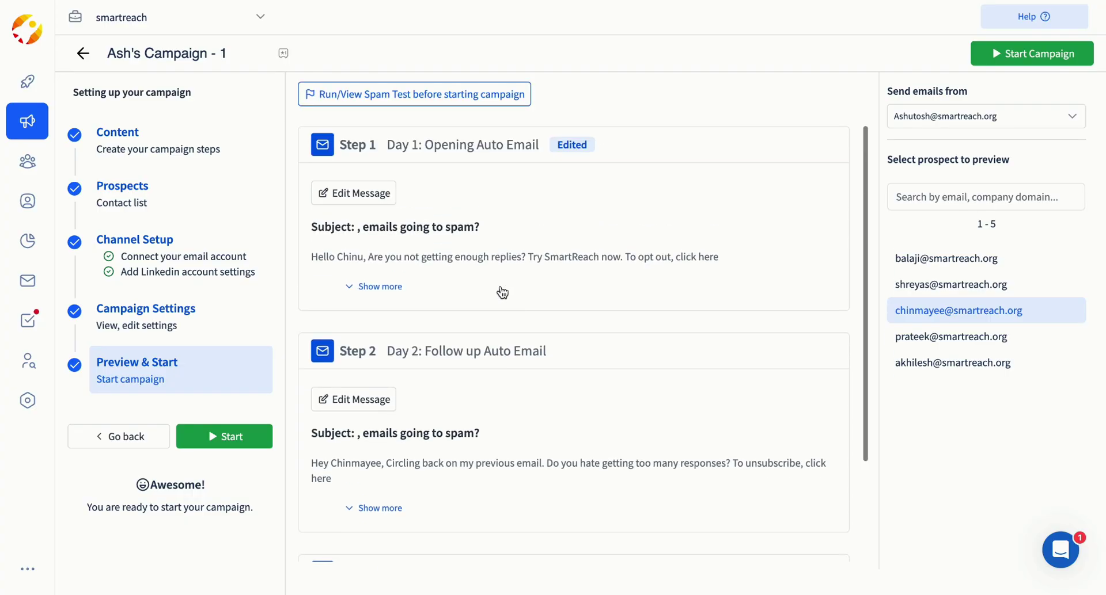
{"action": "left_click", "coordinate": [570, 144]}
Preview the fourth prospect's emails, return to the third, then begin starting the campaign
{"action": "left_click", "coordinate": [919, 337]}
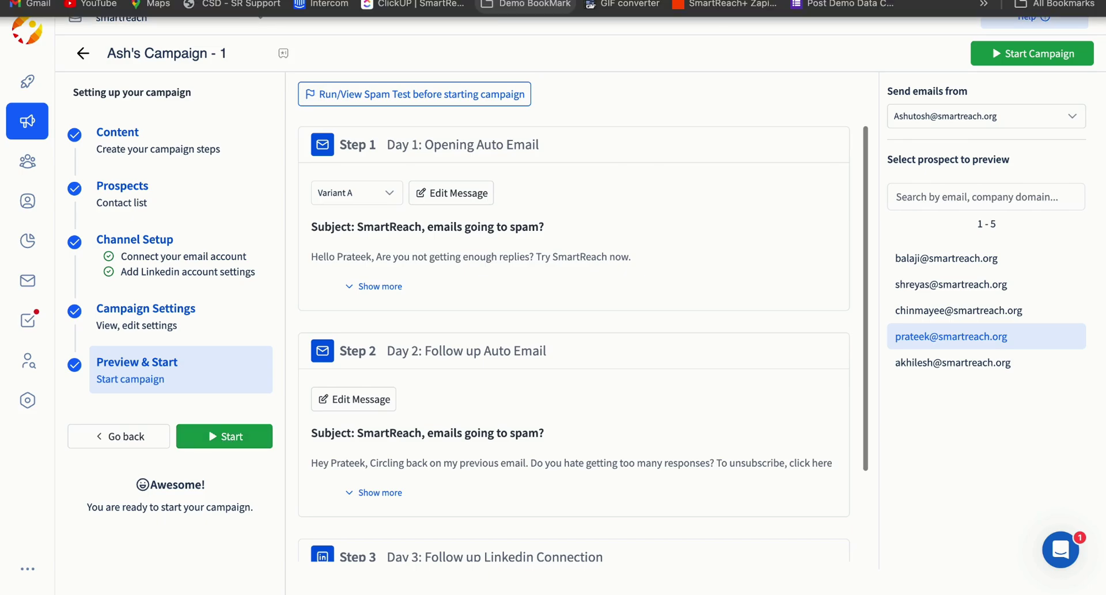
{"action": "left_click", "coordinate": [958, 310]}
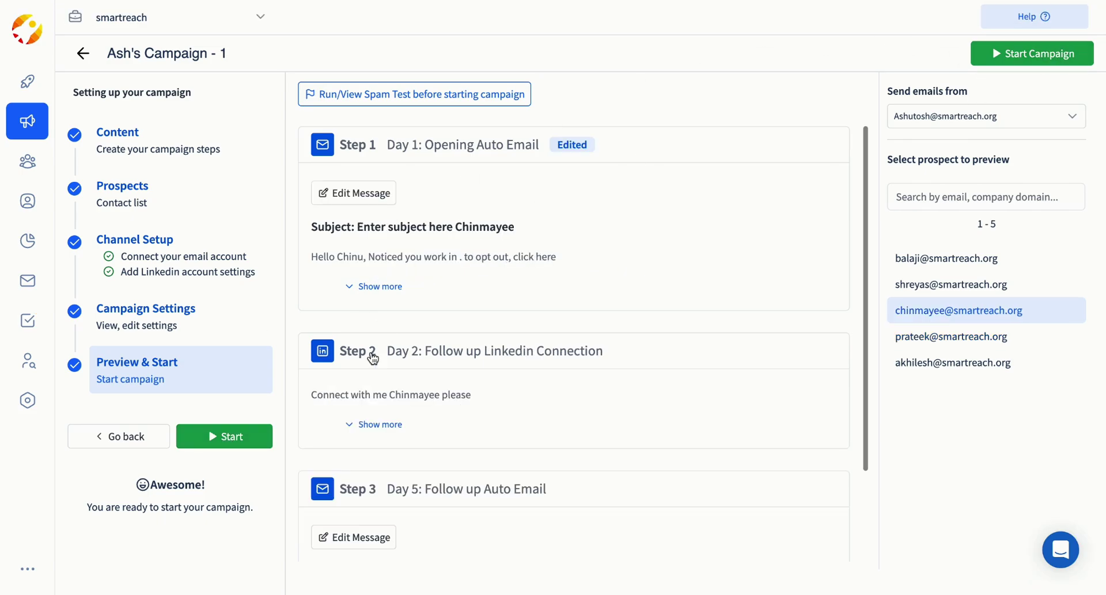
{"action": "left_click", "coordinate": [215, 436]}
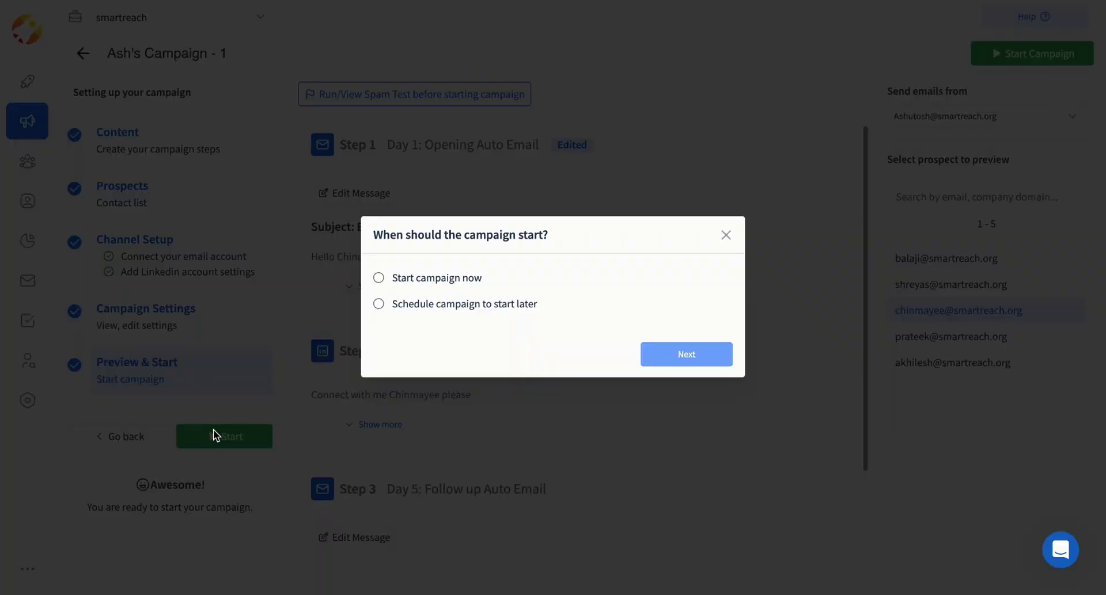
Start the campaign now on Soft-Start, lengthened to 15 days, and confirm the launch
{"action": "left_click", "coordinate": [426, 280]}
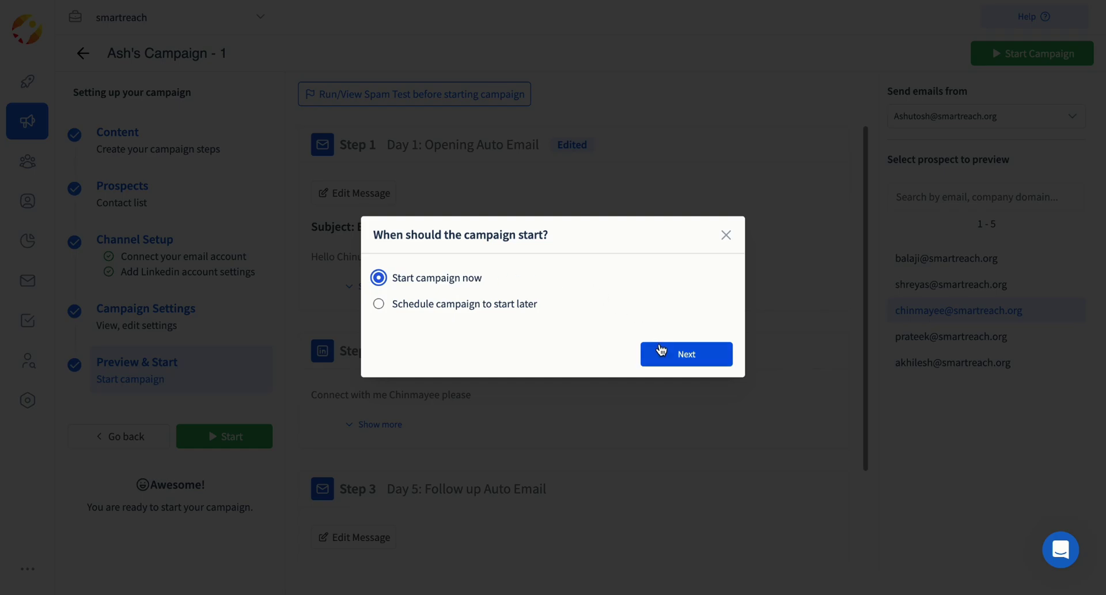
{"action": "left_click", "coordinate": [667, 354]}
{"action": "left_click", "coordinate": [449, 317]}
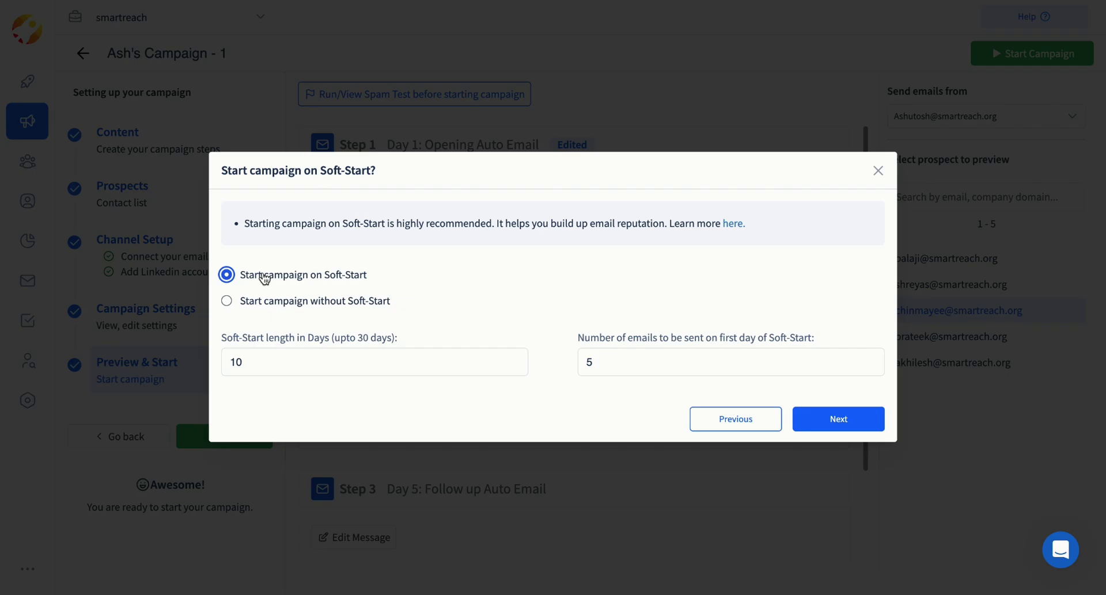
{"action": "left_click", "coordinate": [513, 359]}
{"action": "left_click", "coordinate": [513, 358]}
{"action": "left_click", "coordinate": [513, 358]}
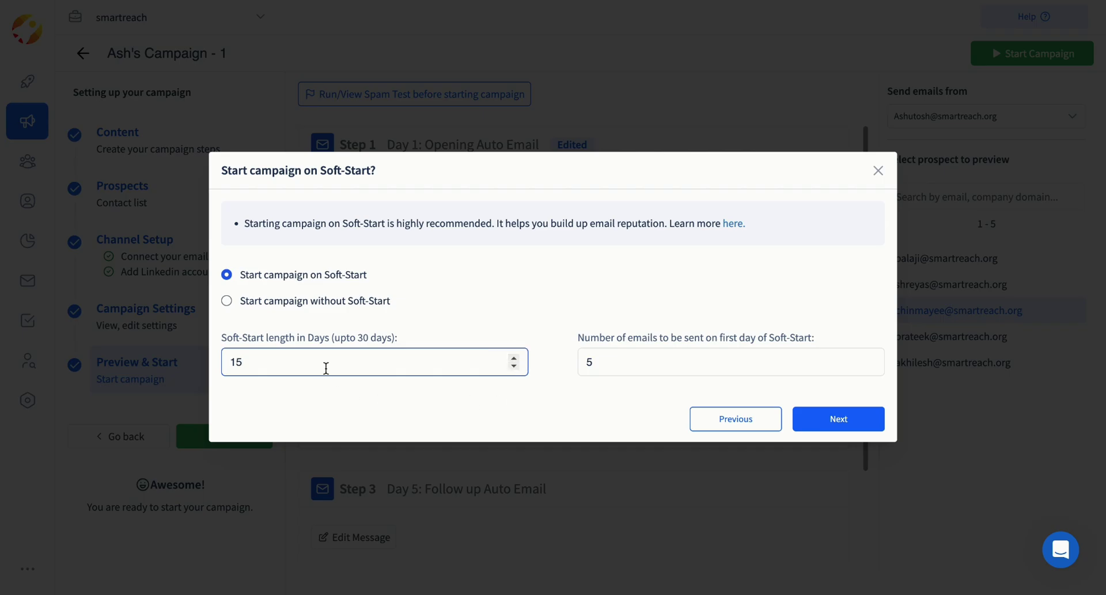
{"action": "left_click", "coordinate": [839, 423]}
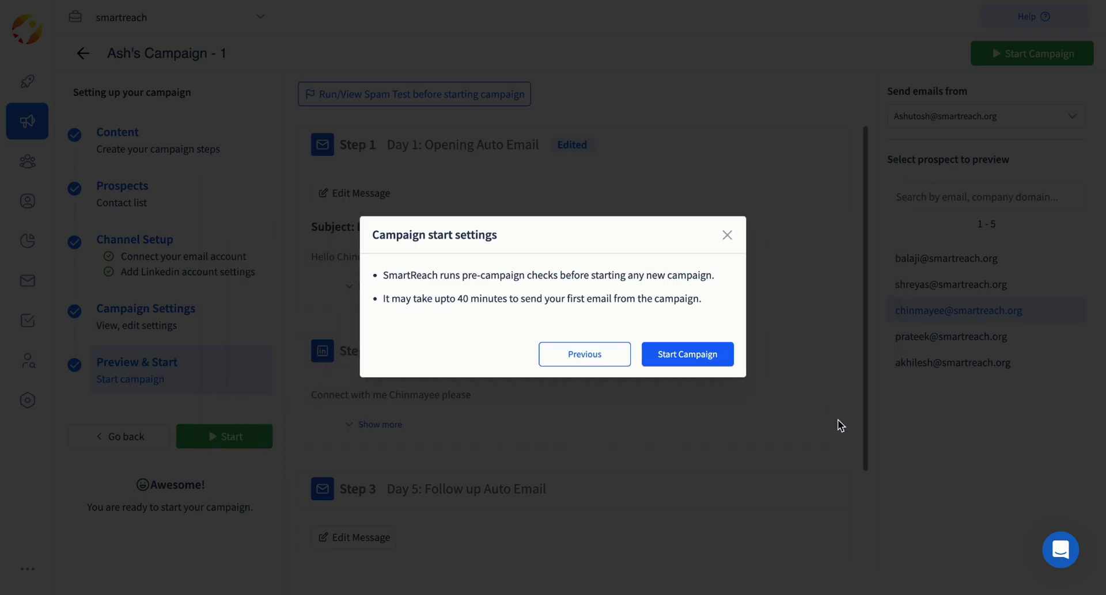
{"action": "left_click", "coordinate": [694, 354]}
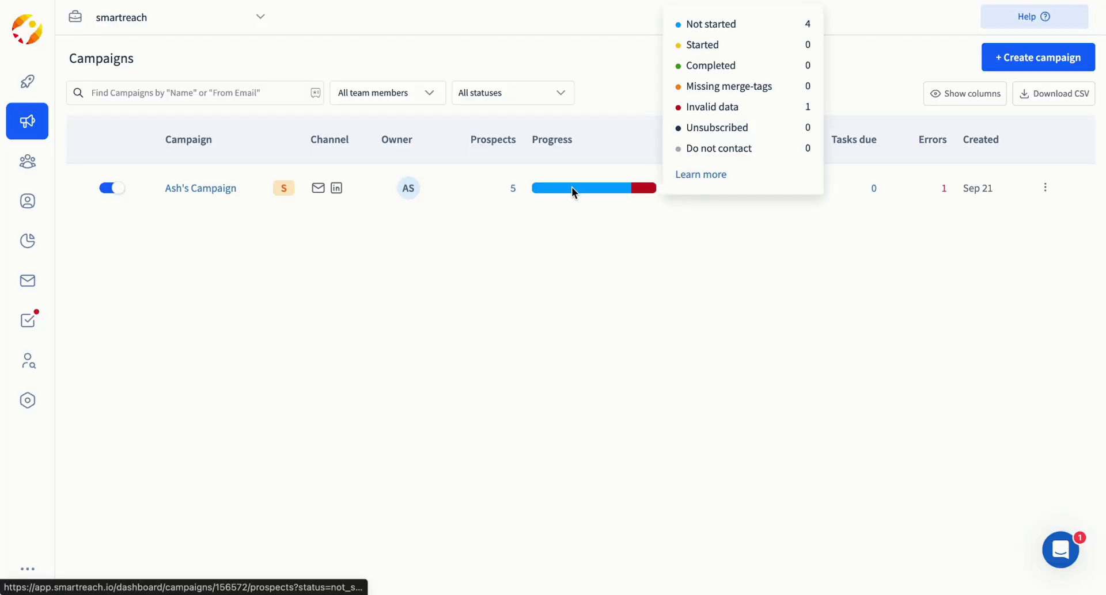
Check the campaign's progress breakdown in the list and open the Help menu
{"action": "mouse_move", "coordinate": [579, 187]}
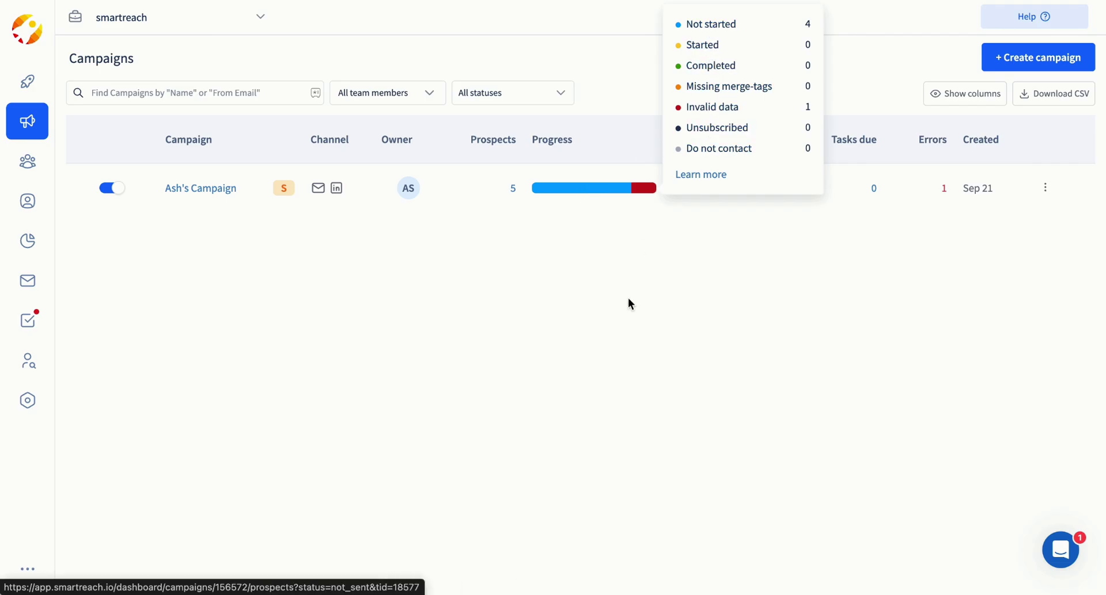
{"action": "left_click", "coordinate": [1027, 20]}
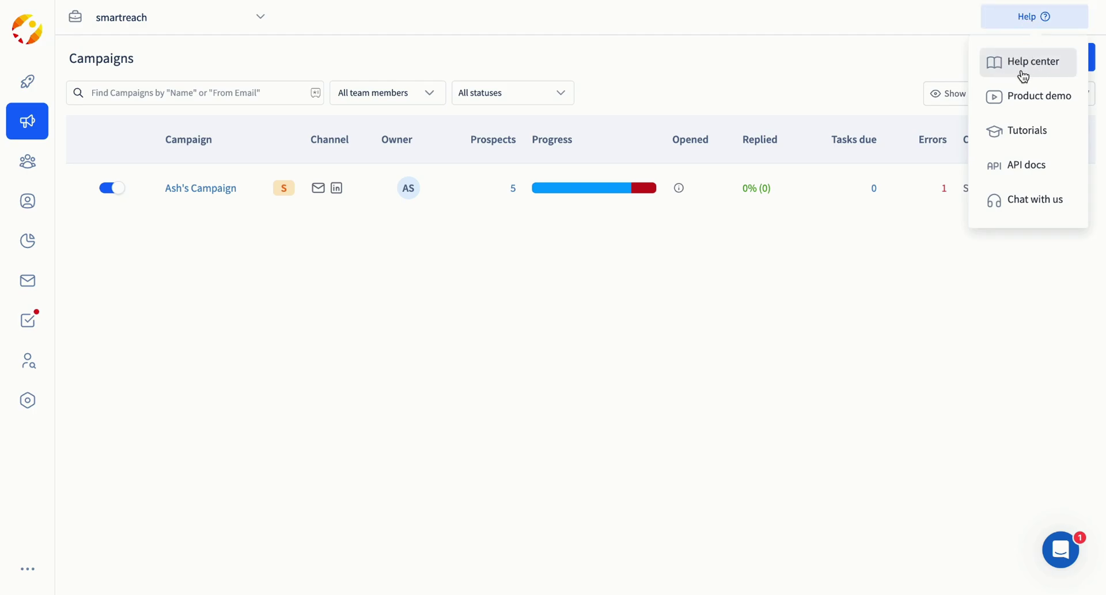
Open Chat with us, look at Messages, and return to the chat's Home page
{"action": "left_click", "coordinate": [1028, 200]}
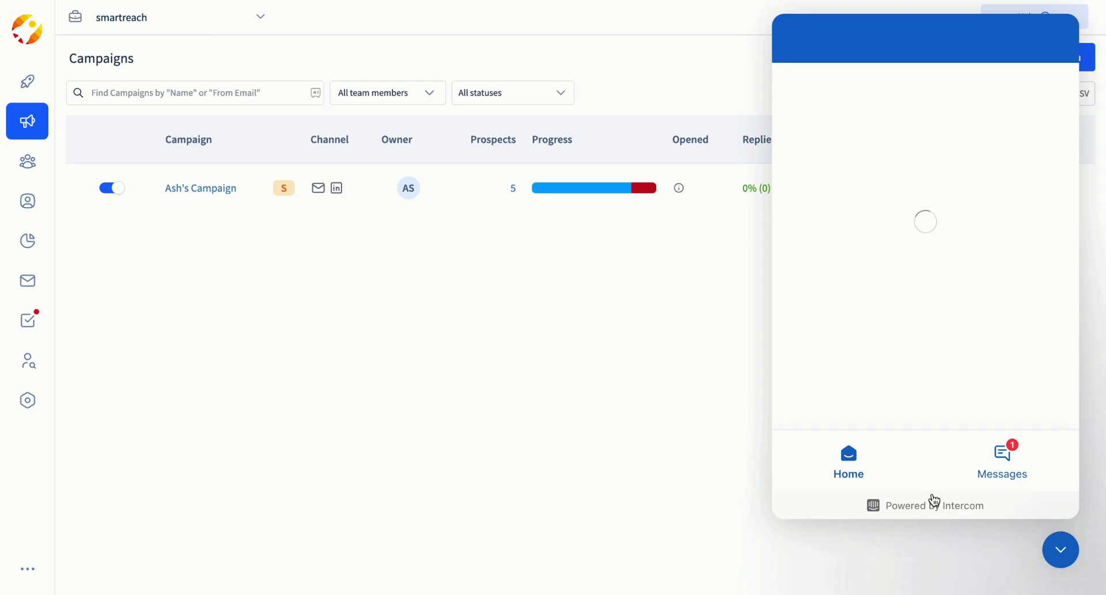
{"action": "left_click", "coordinate": [1027, 459]}
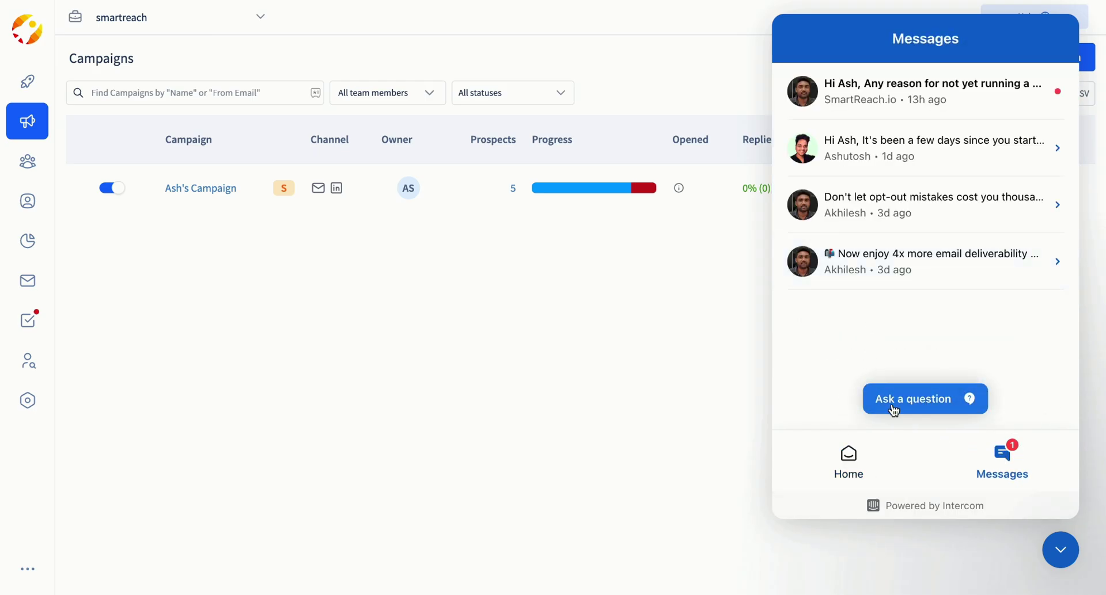
{"action": "left_click", "coordinate": [907, 406]}
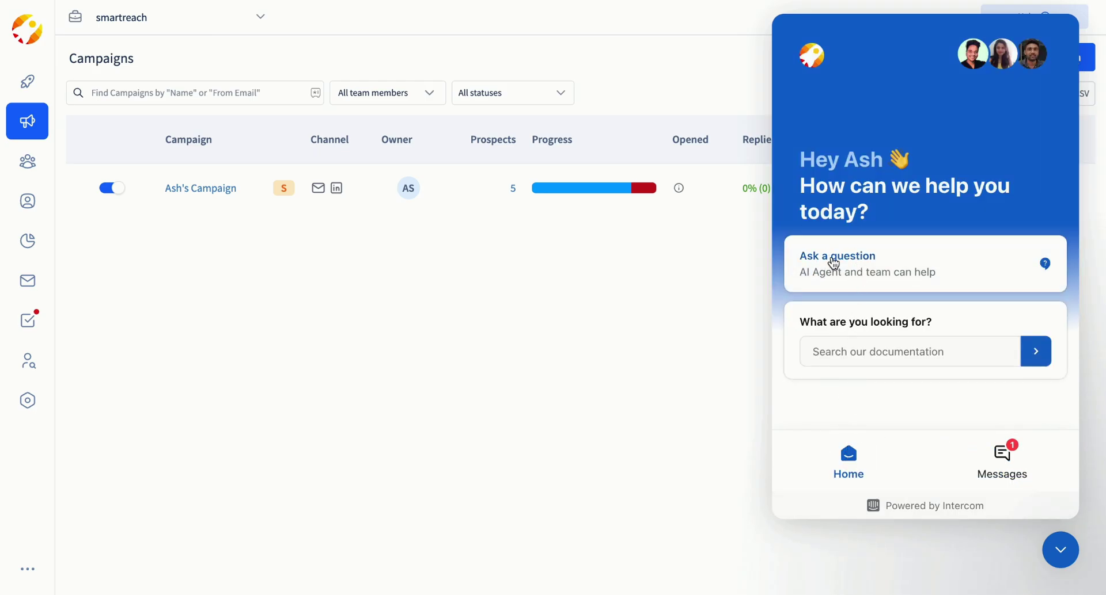